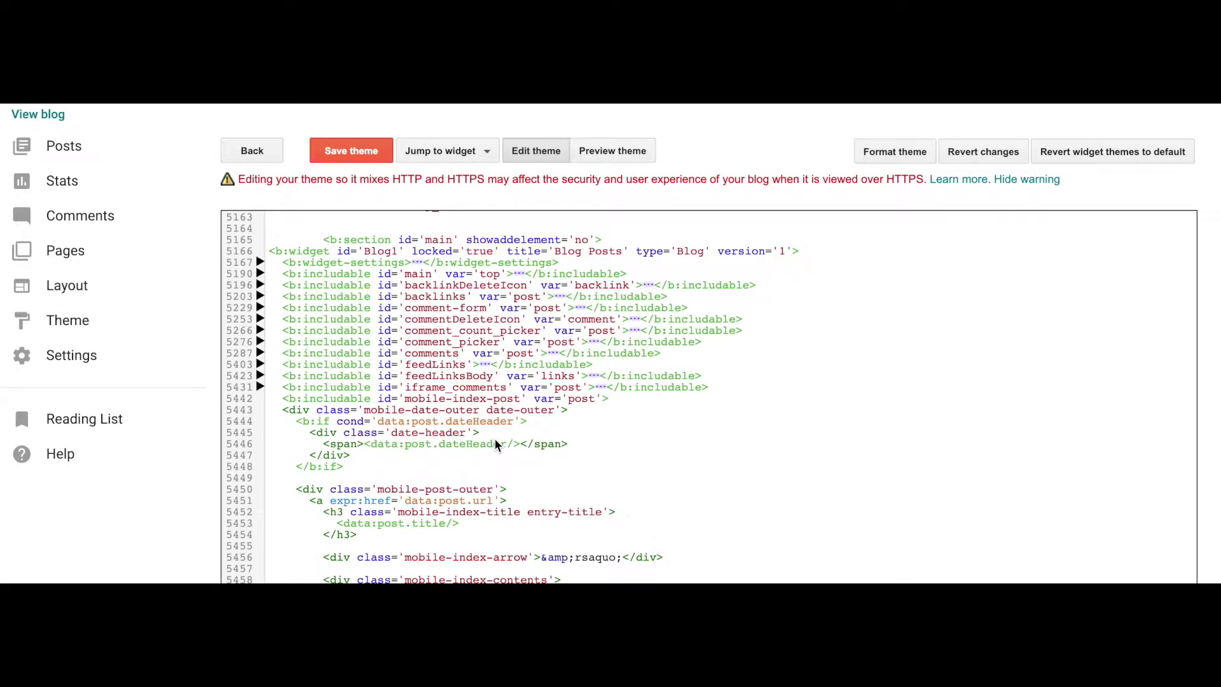
Step: Open the blog's basic settings and review the publishing and HTTPS redirect options
{"action": "left_click", "coordinate": [91, 356]}
{"action": "scroll", "coordinate": [93, 362], "scroll_direction": "down", "scroll_amount": 1}
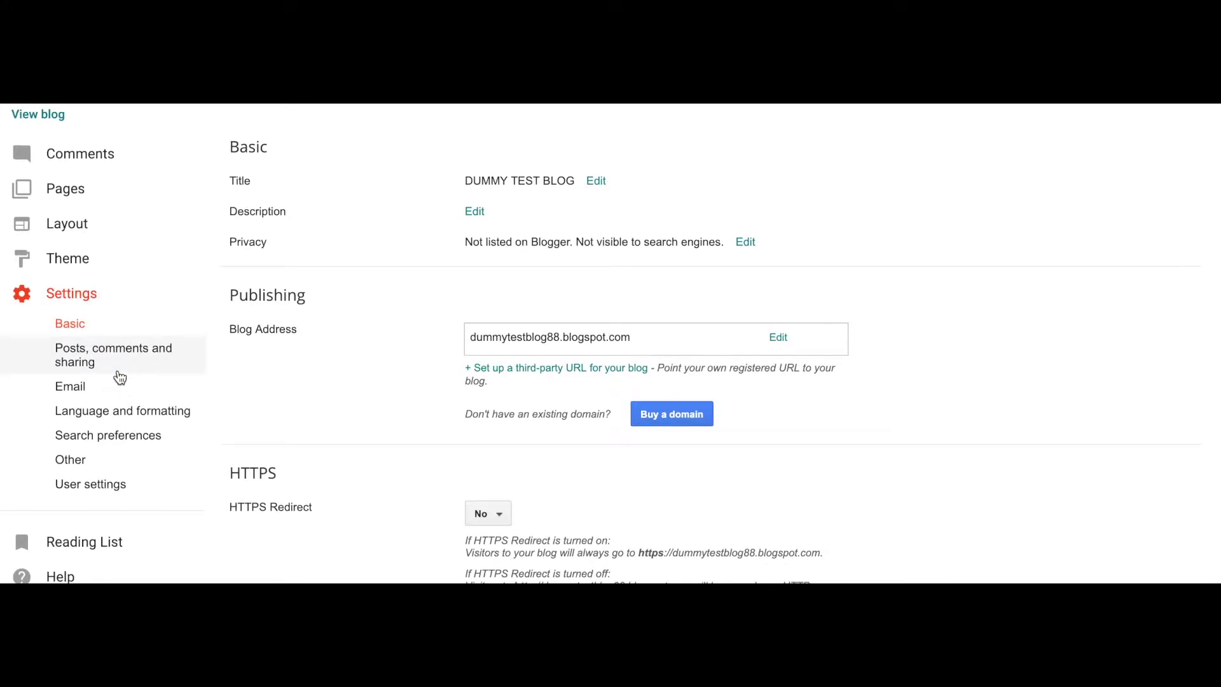
{"action": "scroll", "coordinate": [328, 410], "scroll_direction": "down", "scroll_amount": 1}
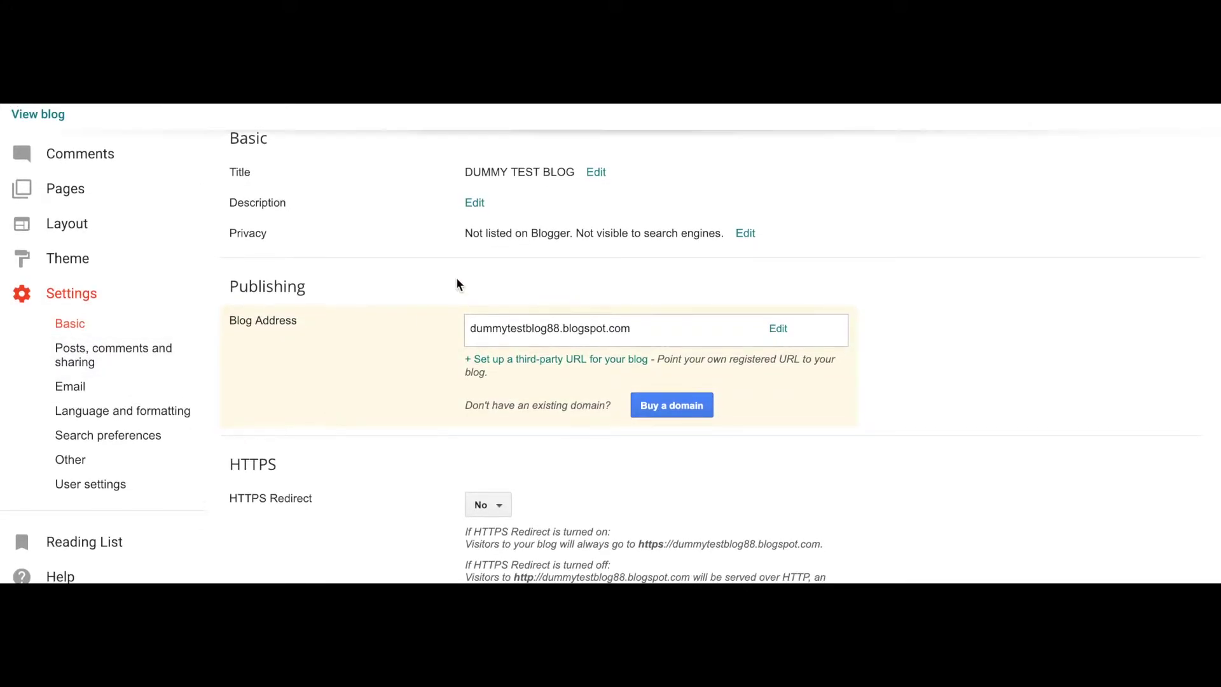
{"action": "scroll", "coordinate": [393, 328], "scroll_direction": "down", "scroll_amount": 3}
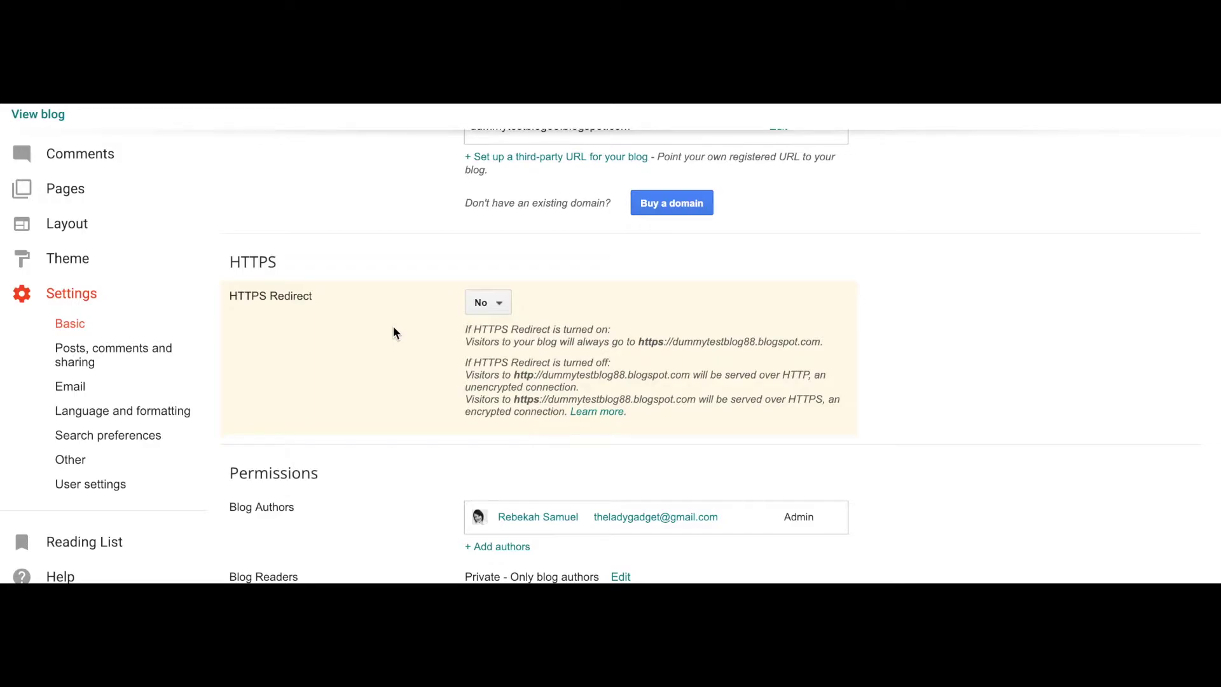
Step: Disable the blog's Google+ link in the posts, comments and sharing settings, and save the settings
{"action": "left_click", "coordinate": [132, 355]}
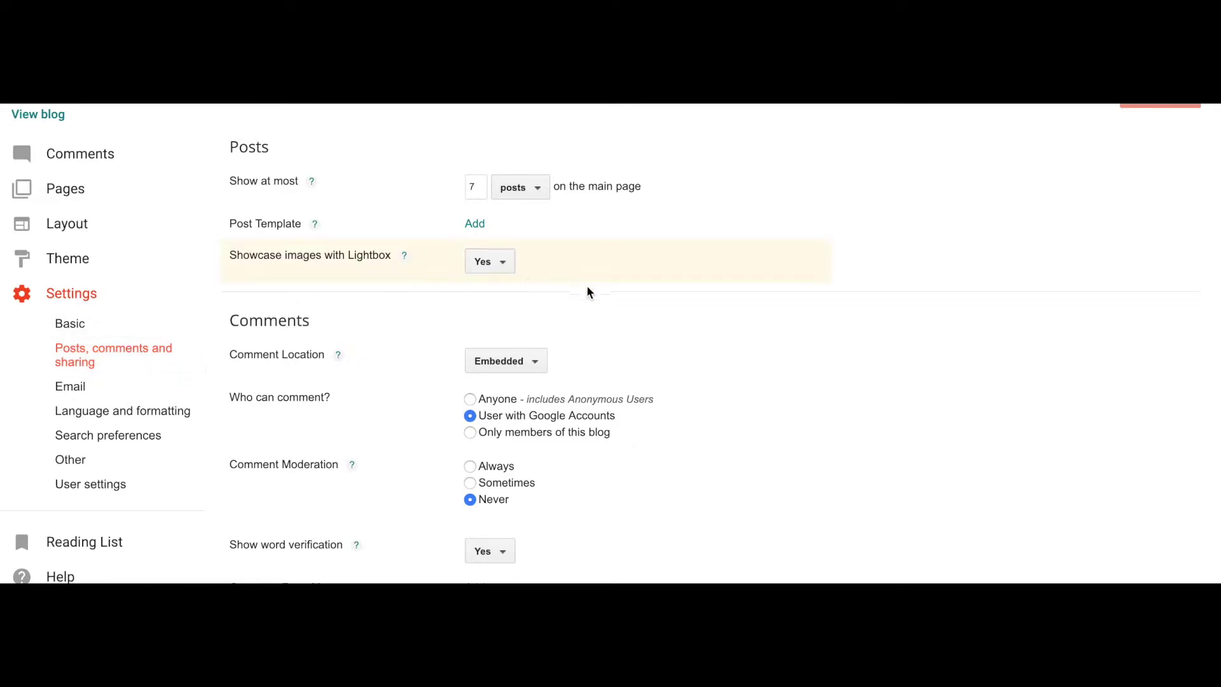
{"action": "scroll", "coordinate": [644, 337], "scroll_direction": "down", "scroll_amount": 3}
{"action": "scroll", "coordinate": [644, 337], "scroll_direction": "down", "scroll_amount": 3}
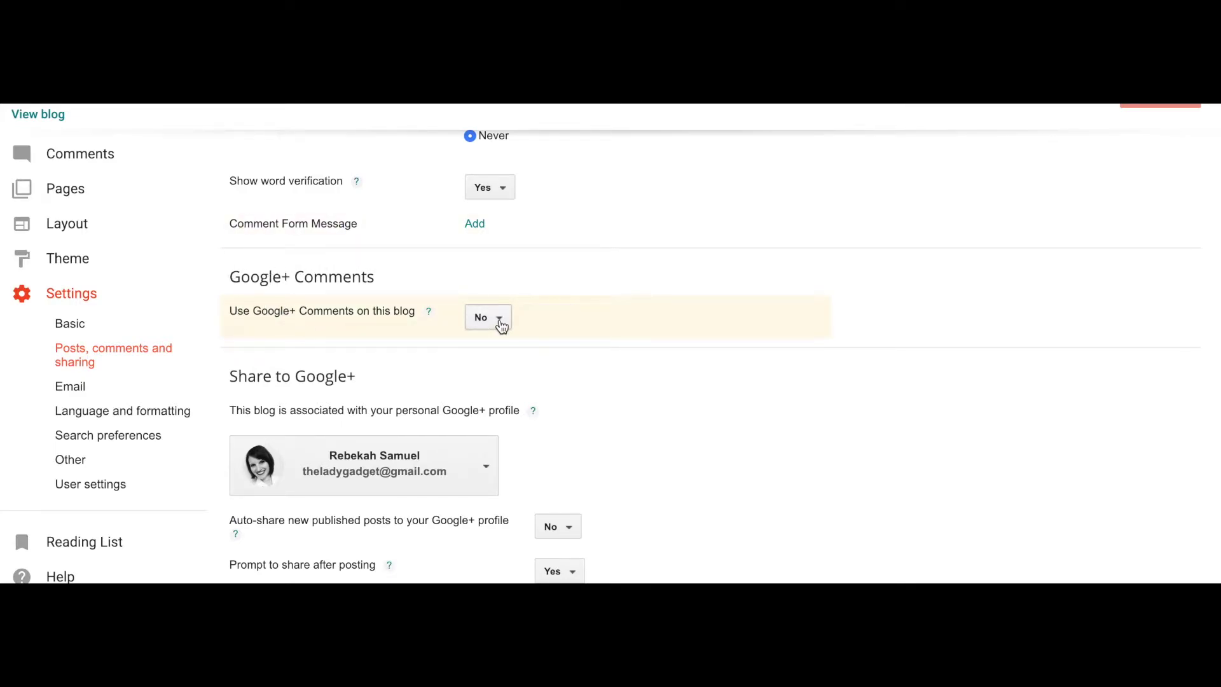
{"action": "scroll", "coordinate": [985, 280], "scroll_direction": "up", "scroll_amount": 2}
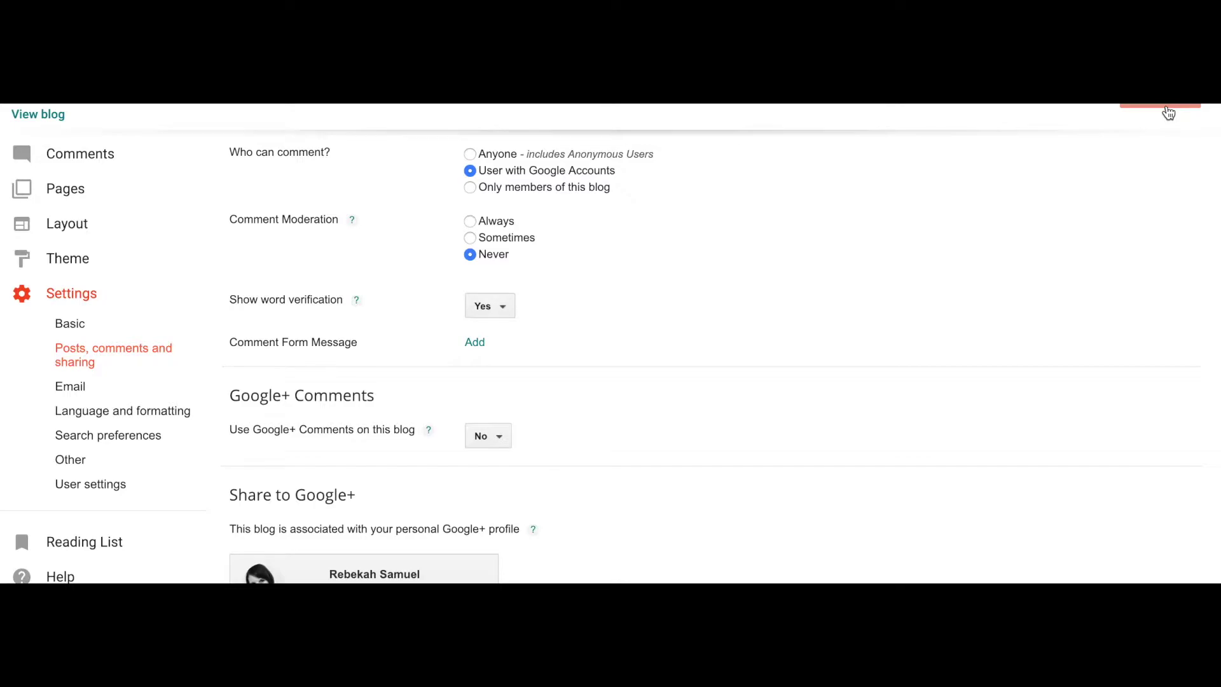
{"action": "scroll", "coordinate": [750, 303], "scroll_direction": "down", "scroll_amount": 2}
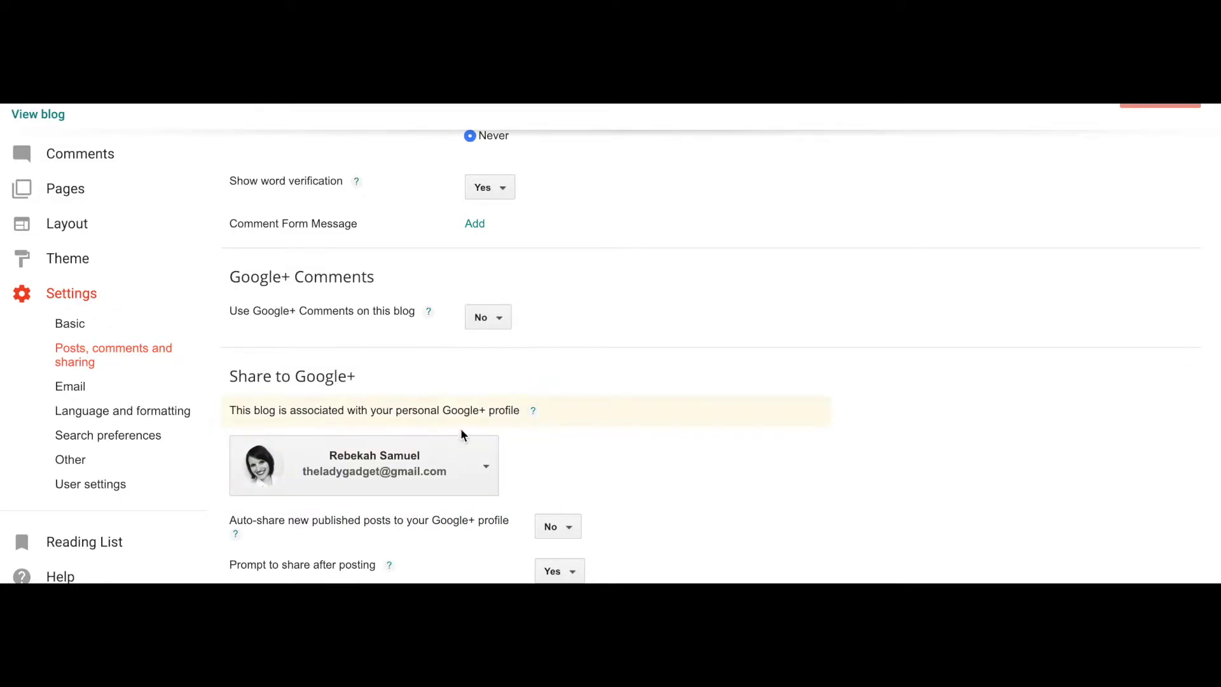
{"action": "left_click", "coordinate": [487, 471]}
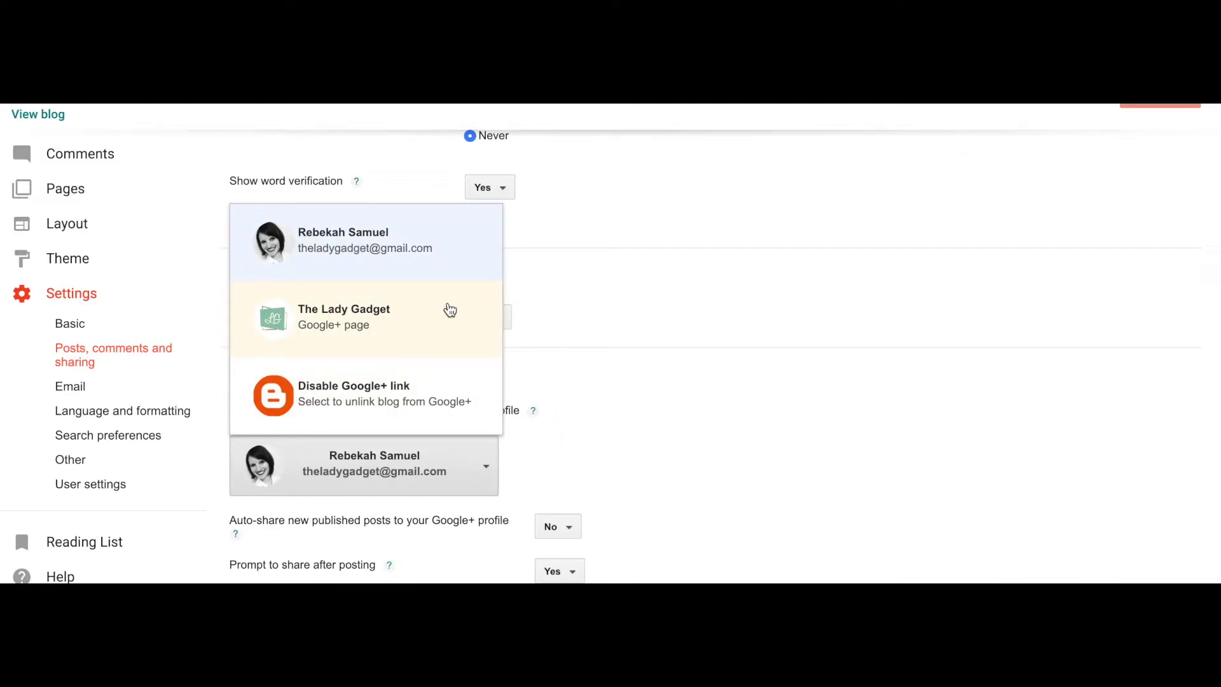
{"action": "left_click", "coordinate": [386, 407]}
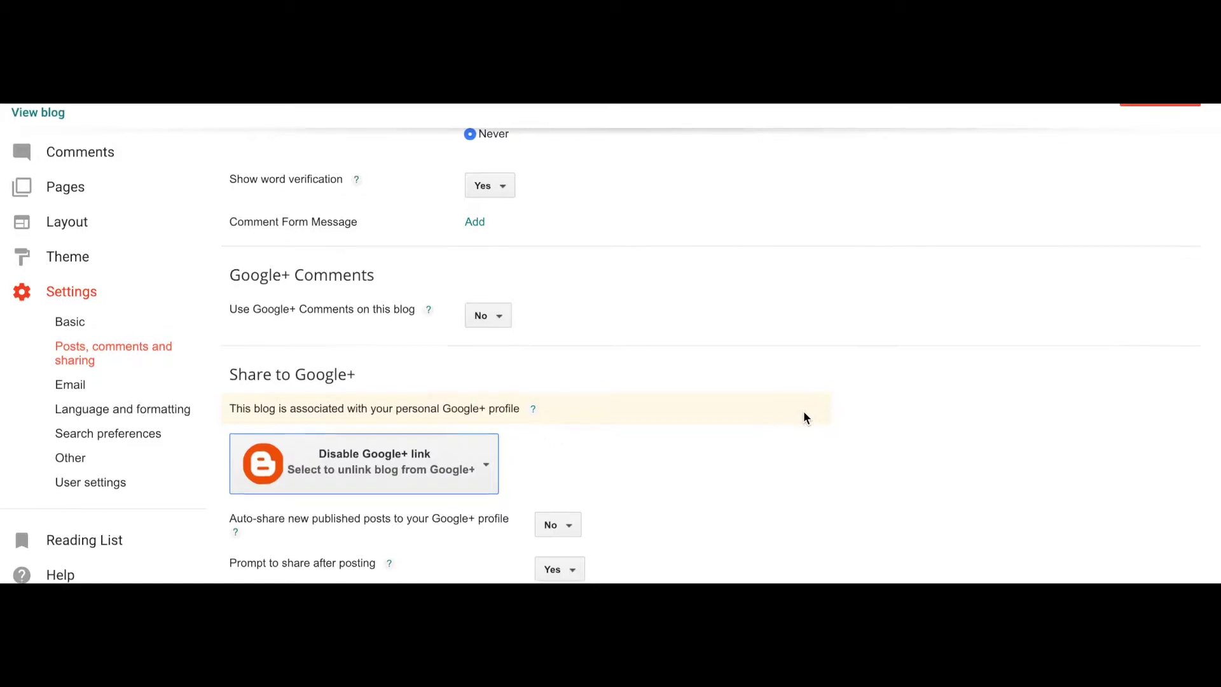
{"action": "left_click", "coordinate": [1139, 113]}
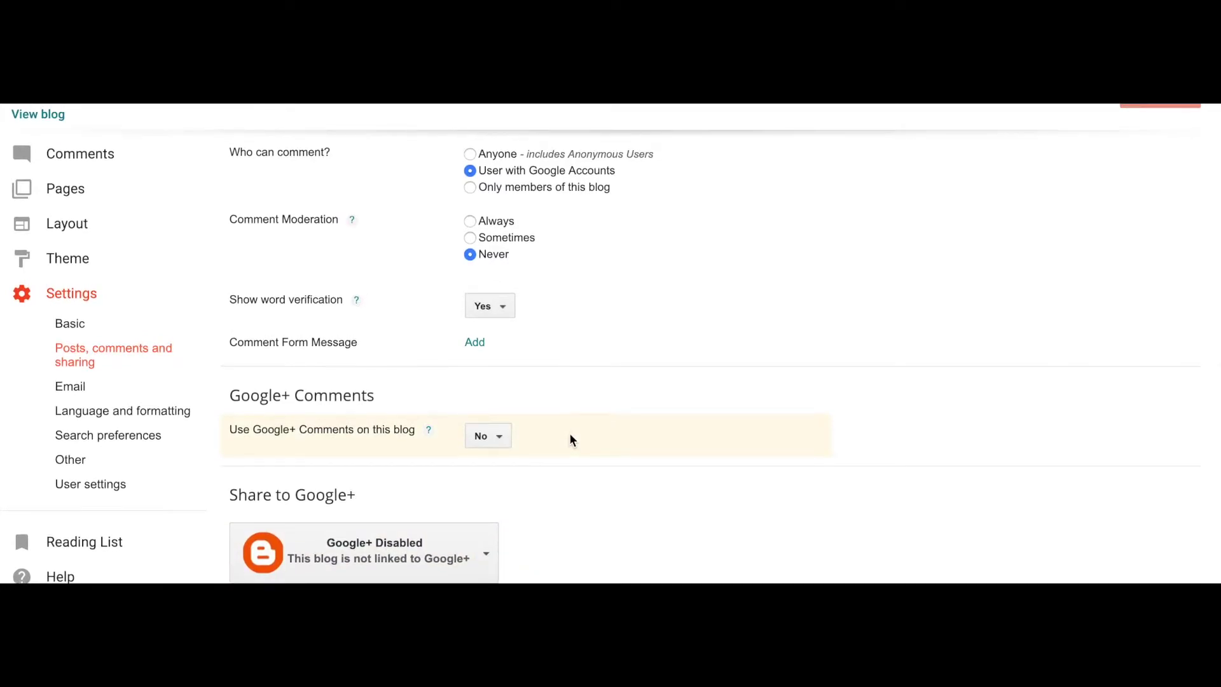
Step: Set the user profile to Blogger in the user settings, save, and confirm switching to a Blogger profile
{"action": "scroll", "coordinate": [597, 417], "scroll_direction": "up", "scroll_amount": 3}
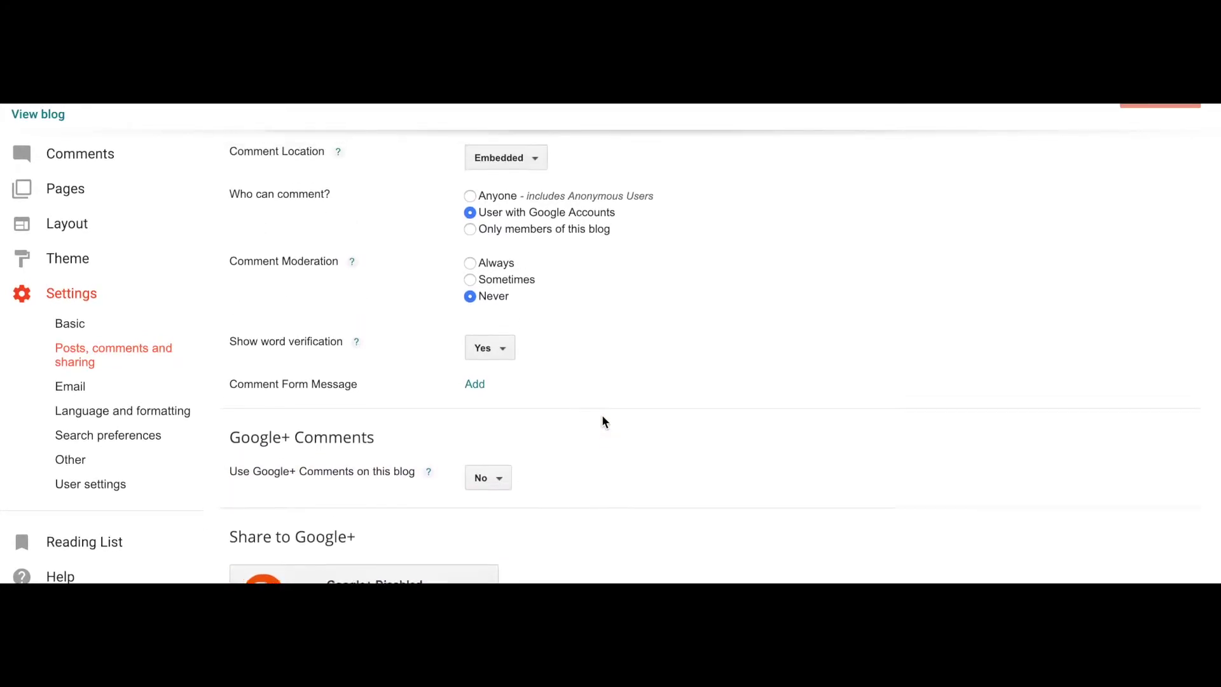
{"action": "scroll", "coordinate": [601, 419], "scroll_direction": "up", "scroll_amount": 1}
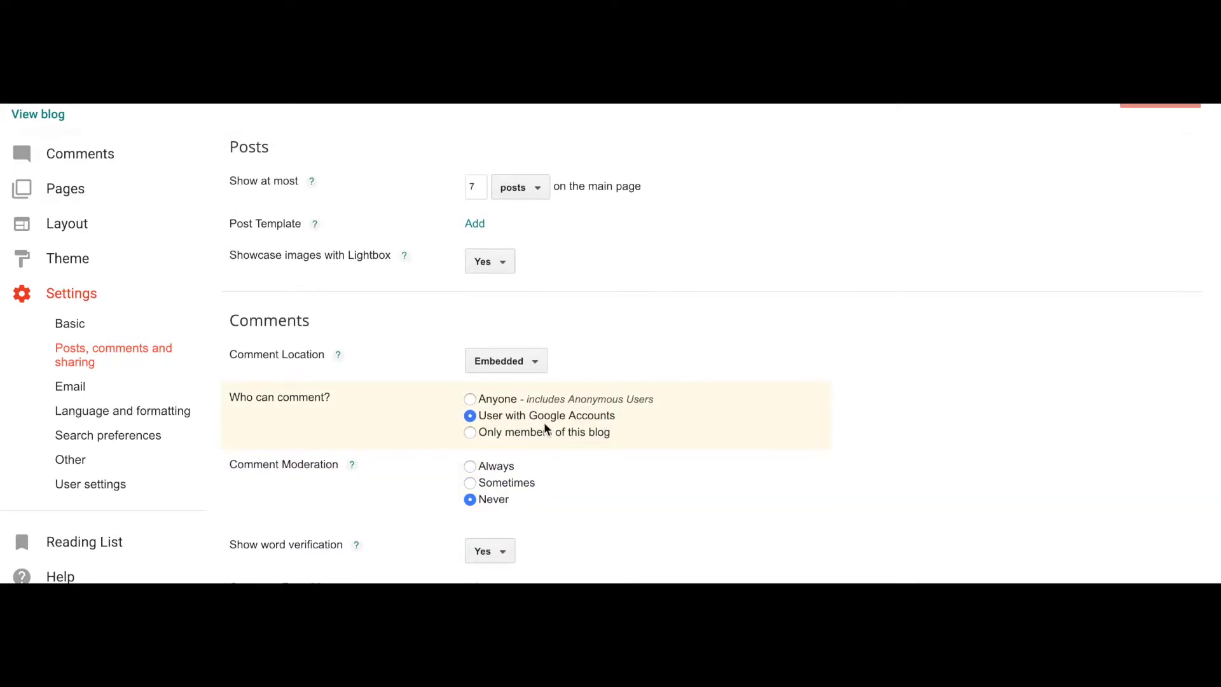
{"action": "left_click", "coordinate": [87, 495]}
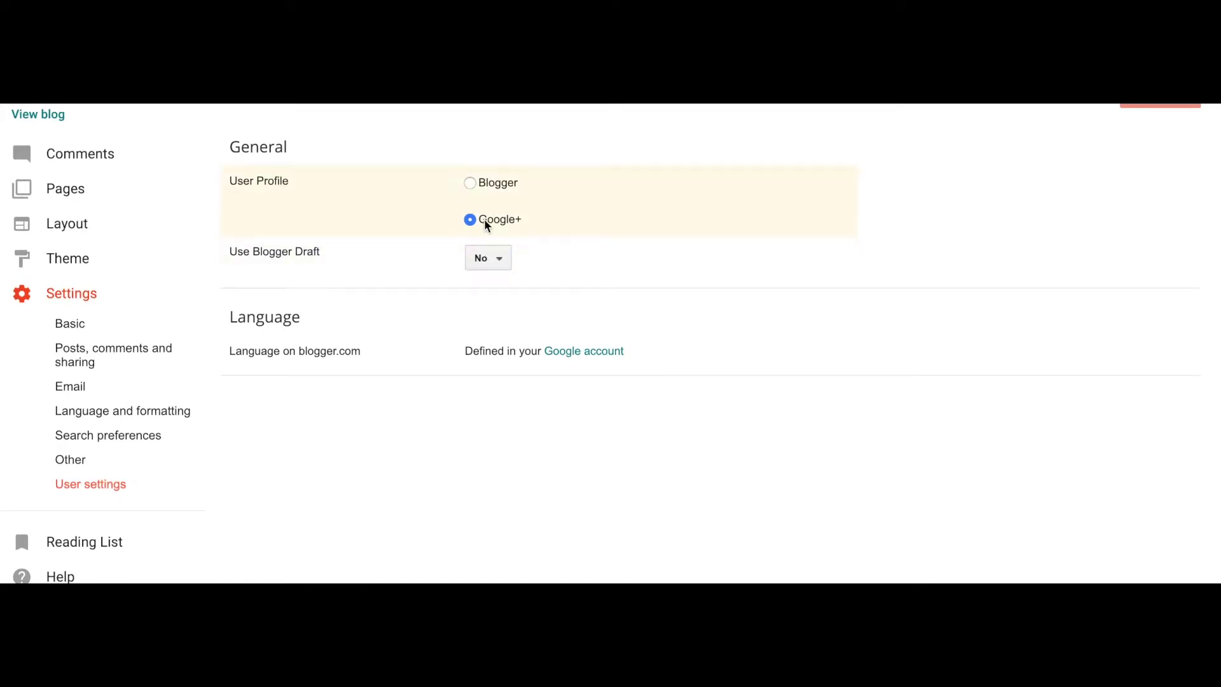
{"action": "left_click", "coordinate": [470, 184]}
{"action": "left_click", "coordinate": [1140, 110]}
{"action": "left_click", "coordinate": [768, 192]}
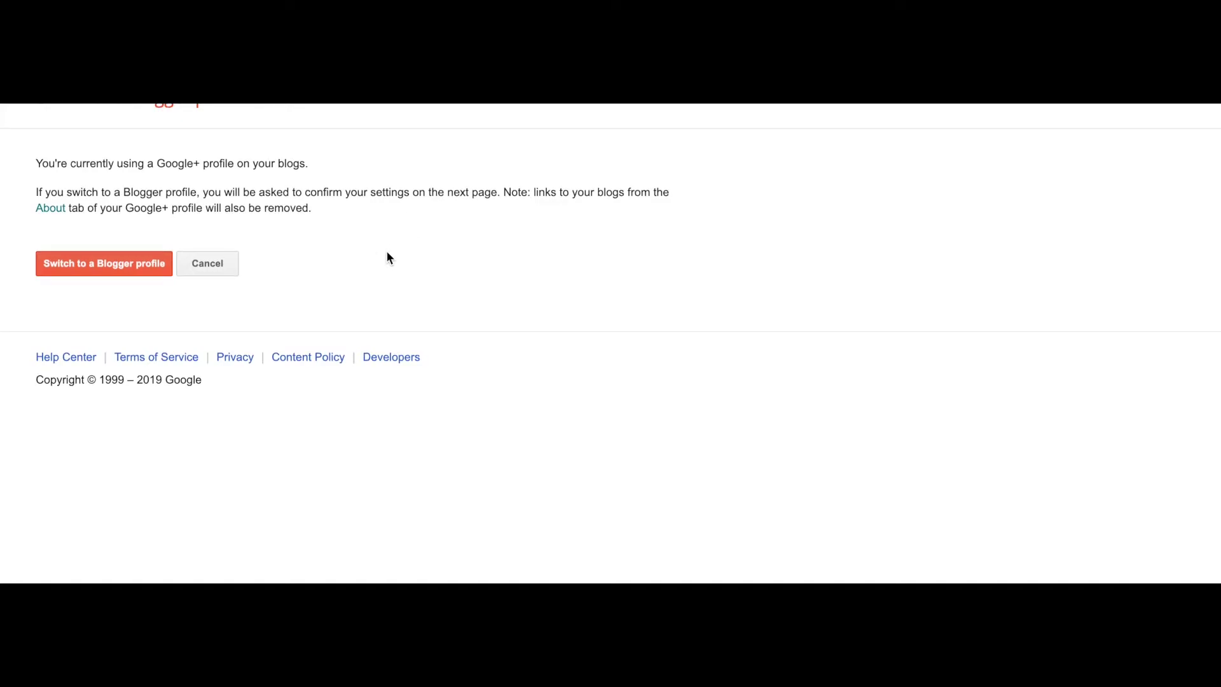
{"action": "left_click", "coordinate": [86, 270]}
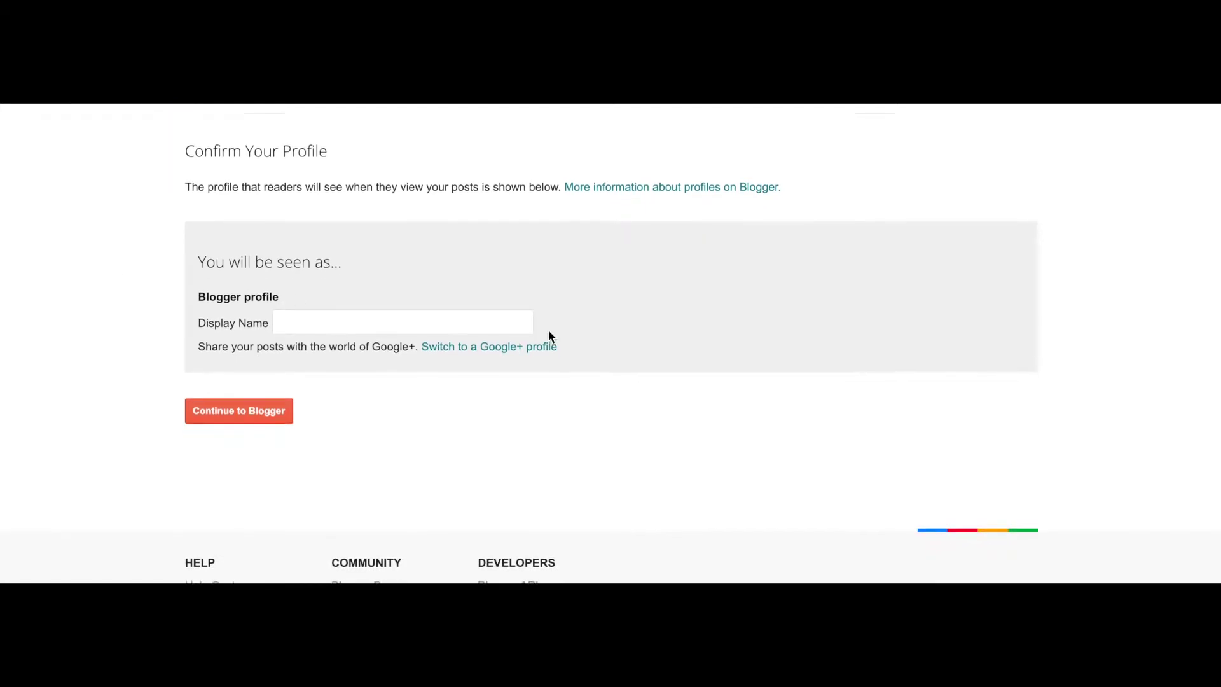
Step: Enter the author's full name as the Blogger profile's display name and continue to Blogger
{"action": "left_click", "coordinate": [466, 340]}
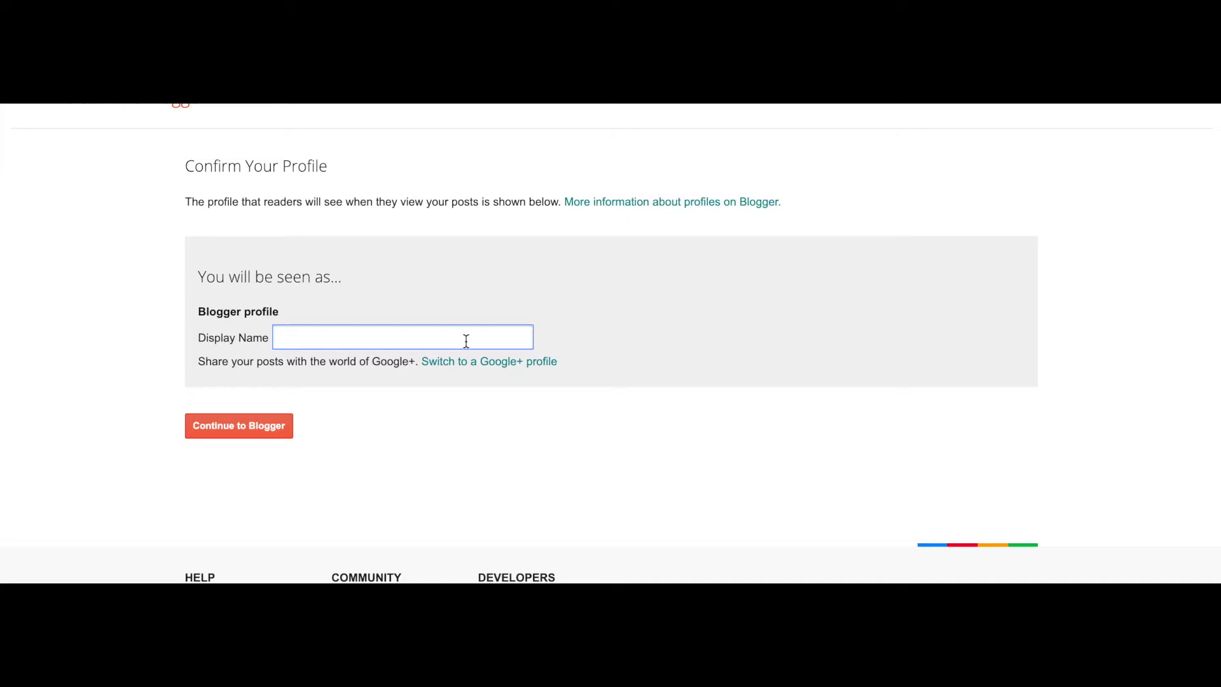
{"action": "type", "text": "Rebekah Samuel"}
{"action": "left_click", "coordinate": [253, 424]}
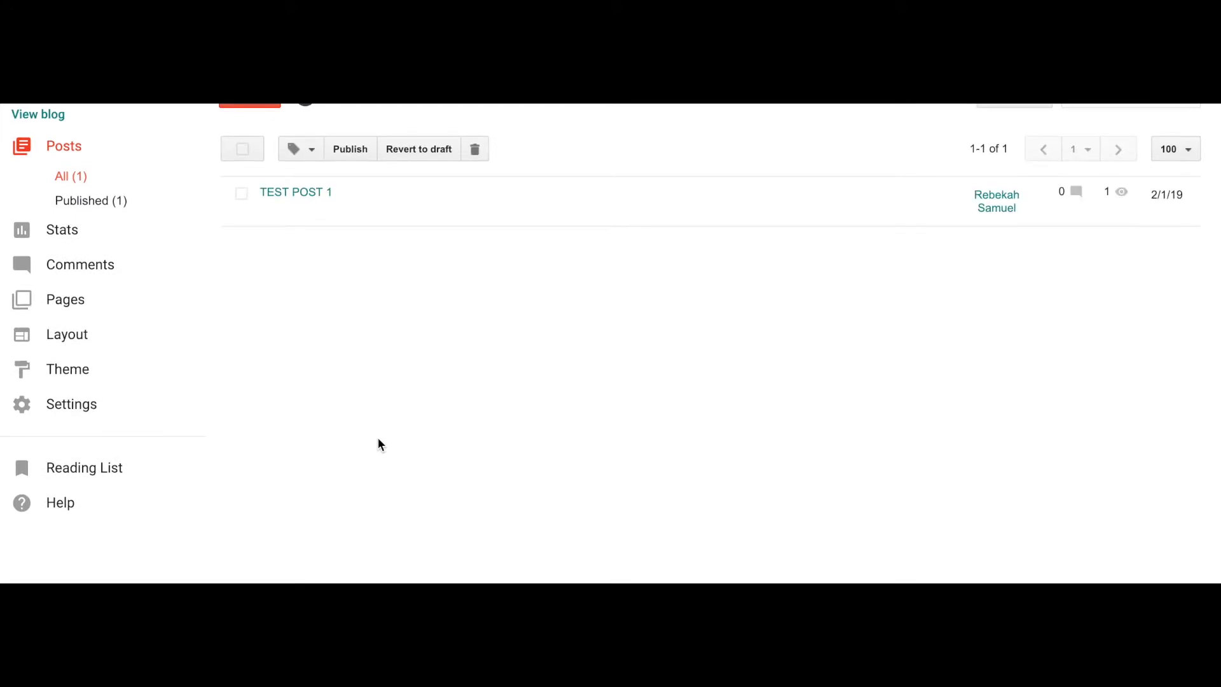
Step: Open the Blogger user profile for editing from the blog's user settings
{"action": "left_click", "coordinate": [72, 406]}
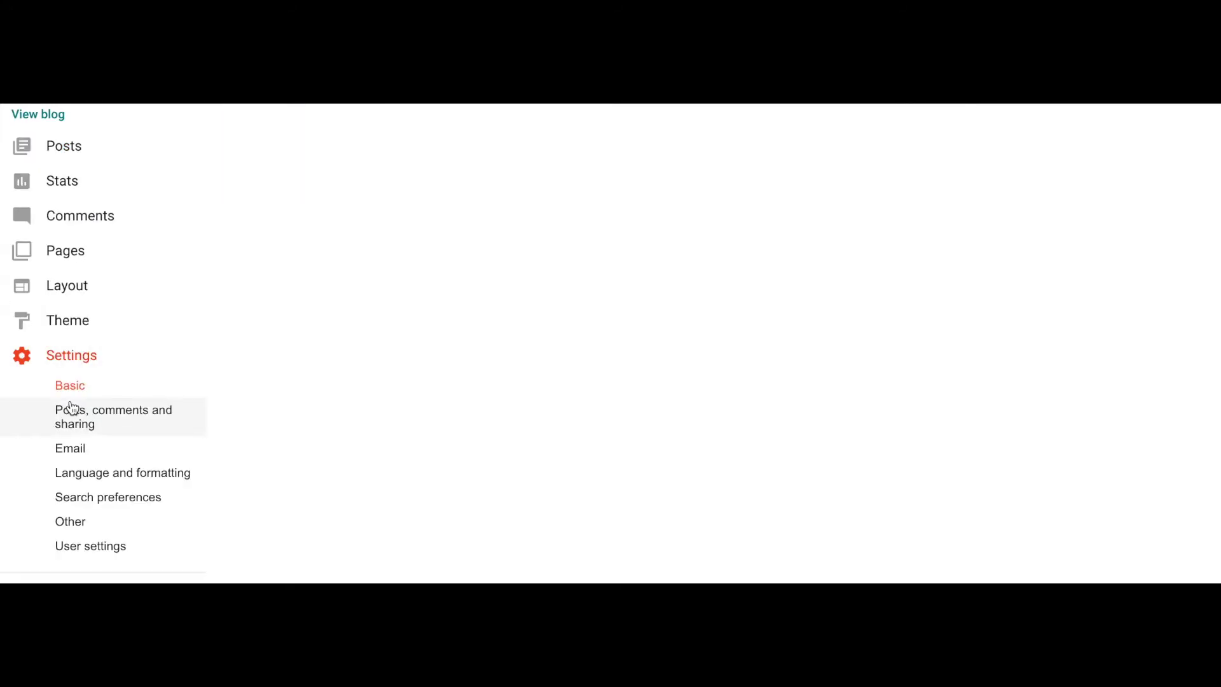
{"action": "left_click", "coordinate": [92, 552]}
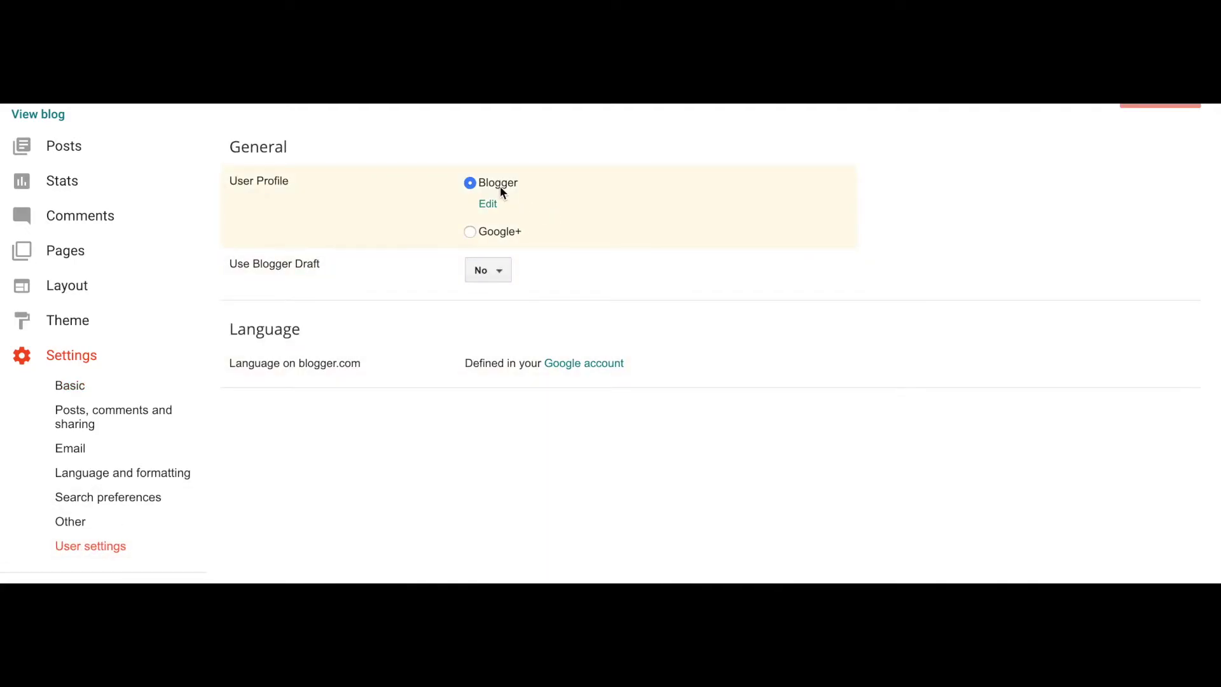
{"action": "left_click", "coordinate": [489, 204]}
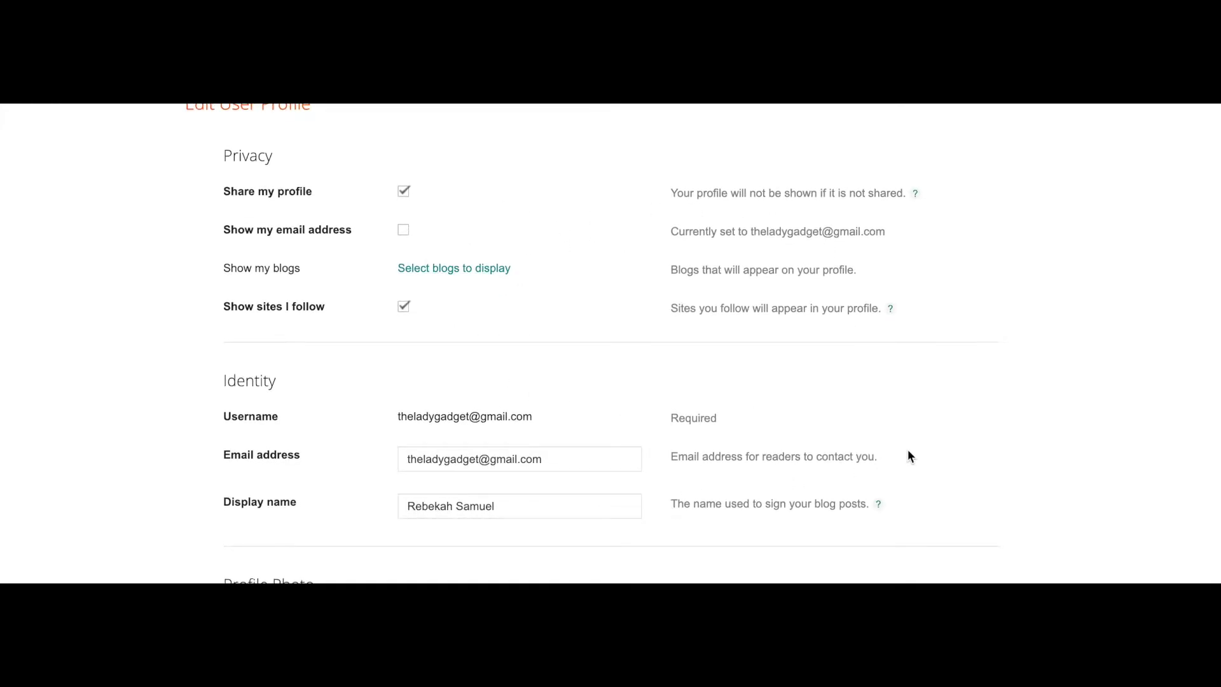
Step: Examine the profile's privacy, identity, photo, general, location, work and additional information fields
{"action": "scroll", "coordinate": [908, 456], "scroll_direction": "down", "scroll_amount": 5}
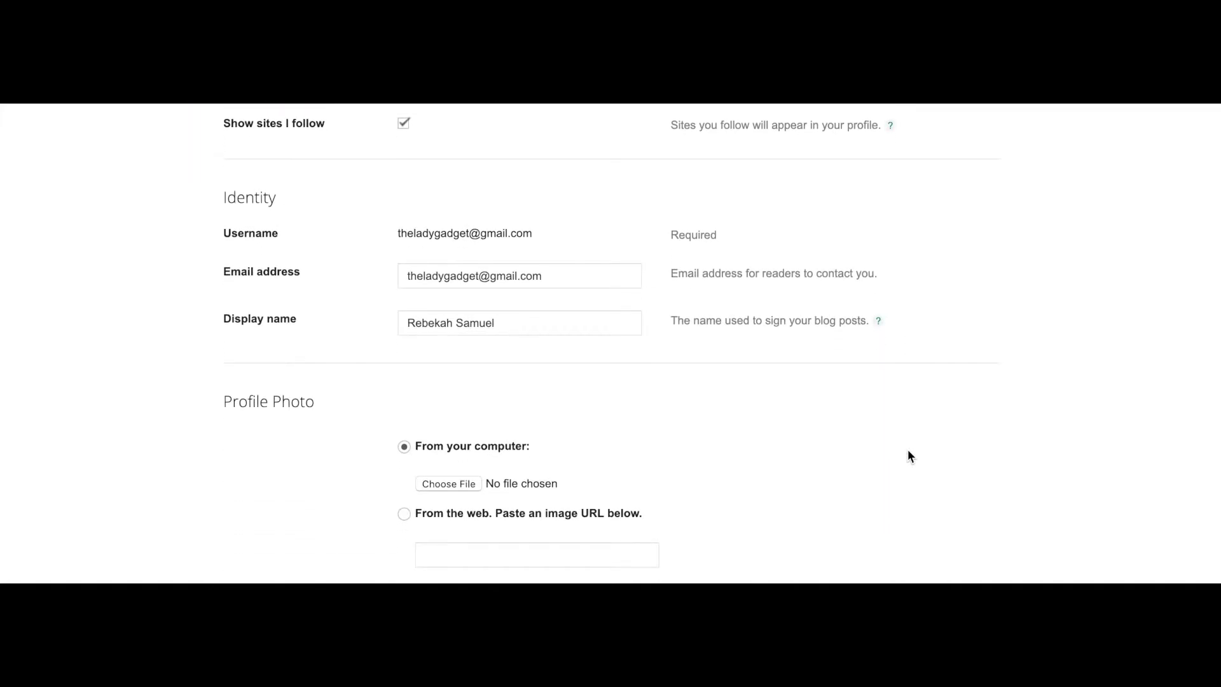
{"action": "scroll", "coordinate": [908, 450], "scroll_direction": "down", "scroll_amount": 3}
{"action": "scroll", "coordinate": [908, 455], "scroll_direction": "down", "scroll_amount": 7}
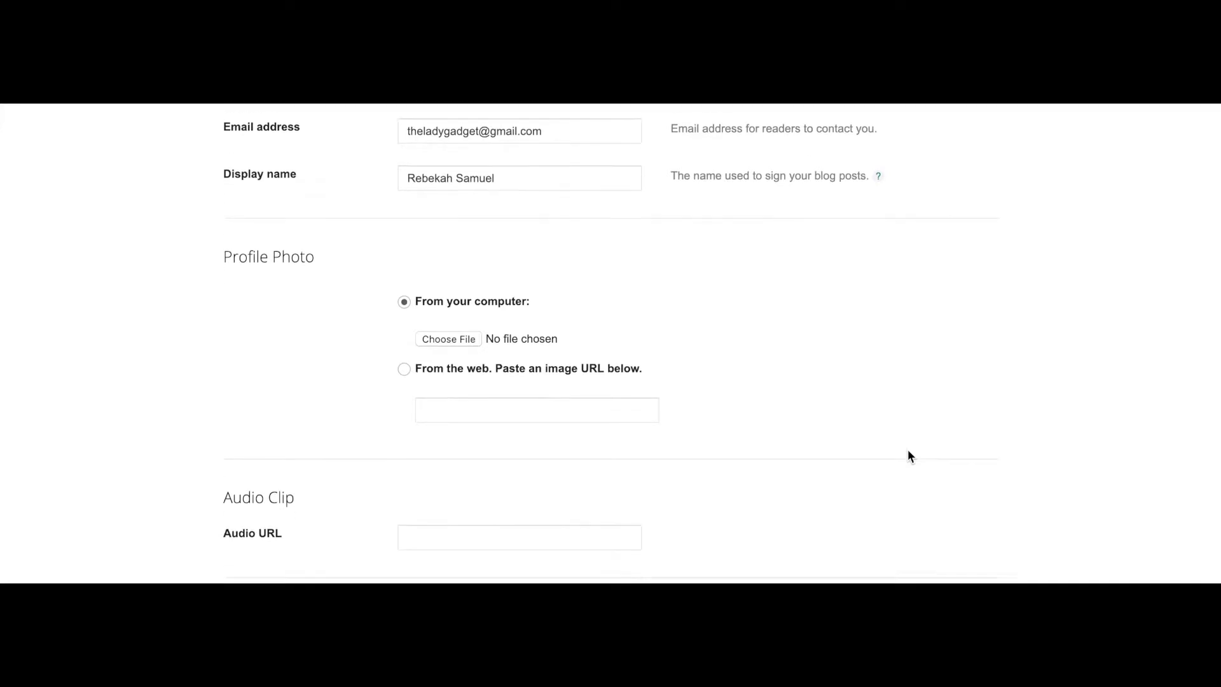
{"action": "scroll", "coordinate": [828, 392], "scroll_direction": "down", "scroll_amount": 20}
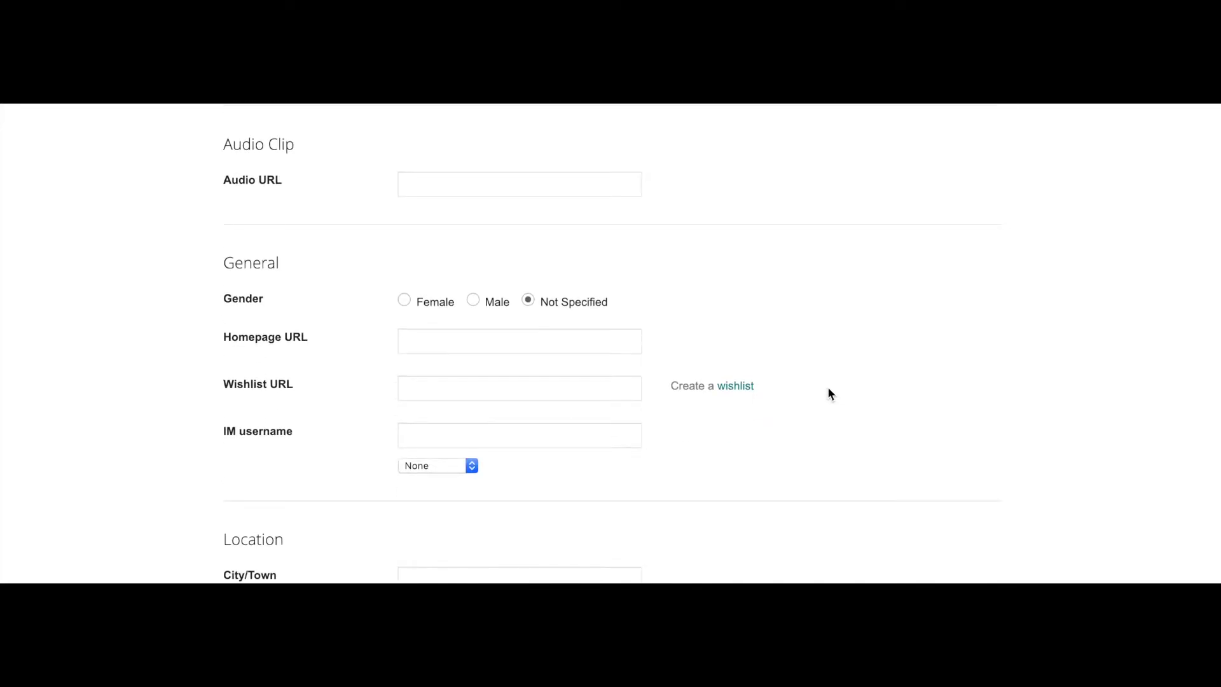
{"action": "scroll", "coordinate": [827, 392], "scroll_direction": "down", "scroll_amount": 10}
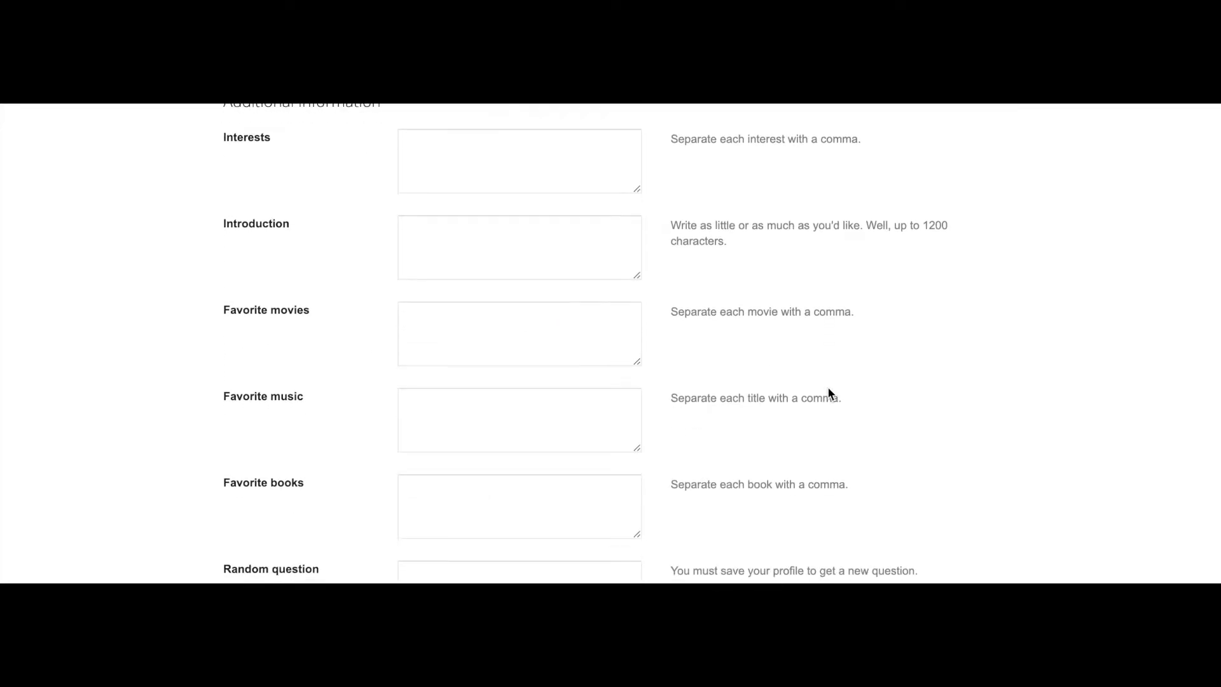
{"action": "scroll", "coordinate": [828, 393], "scroll_direction": "up", "scroll_amount": 20}
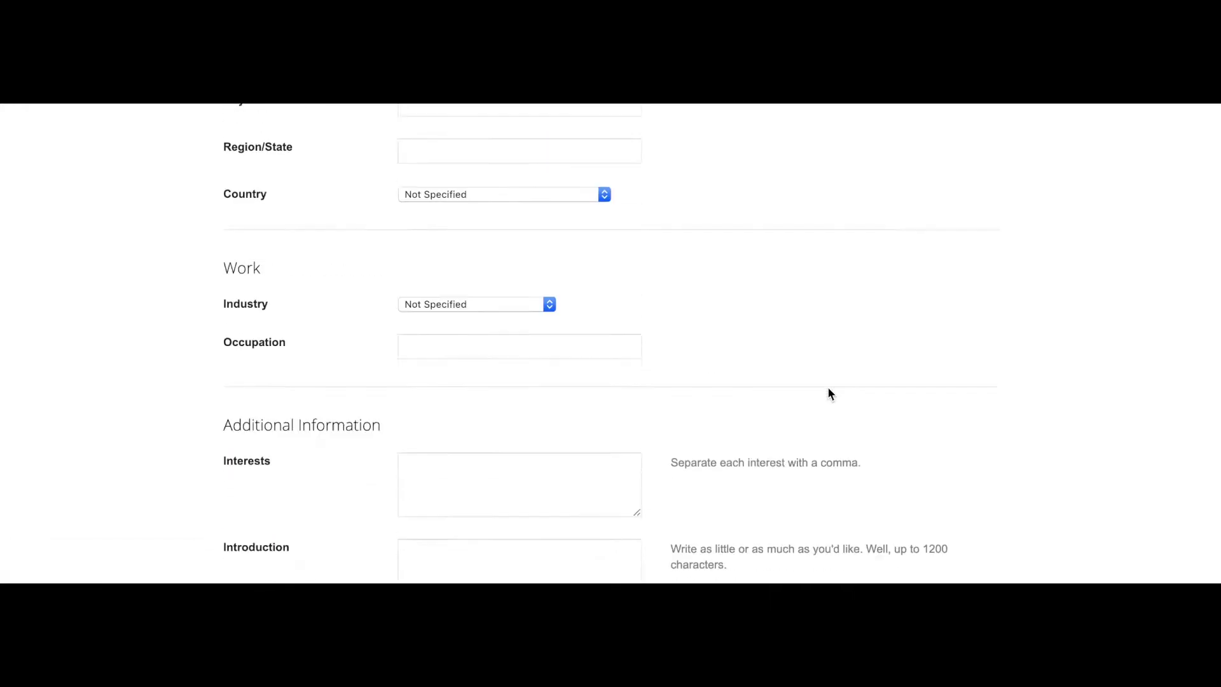
{"action": "scroll", "coordinate": [828, 393], "scroll_direction": "down", "scroll_amount": 20}
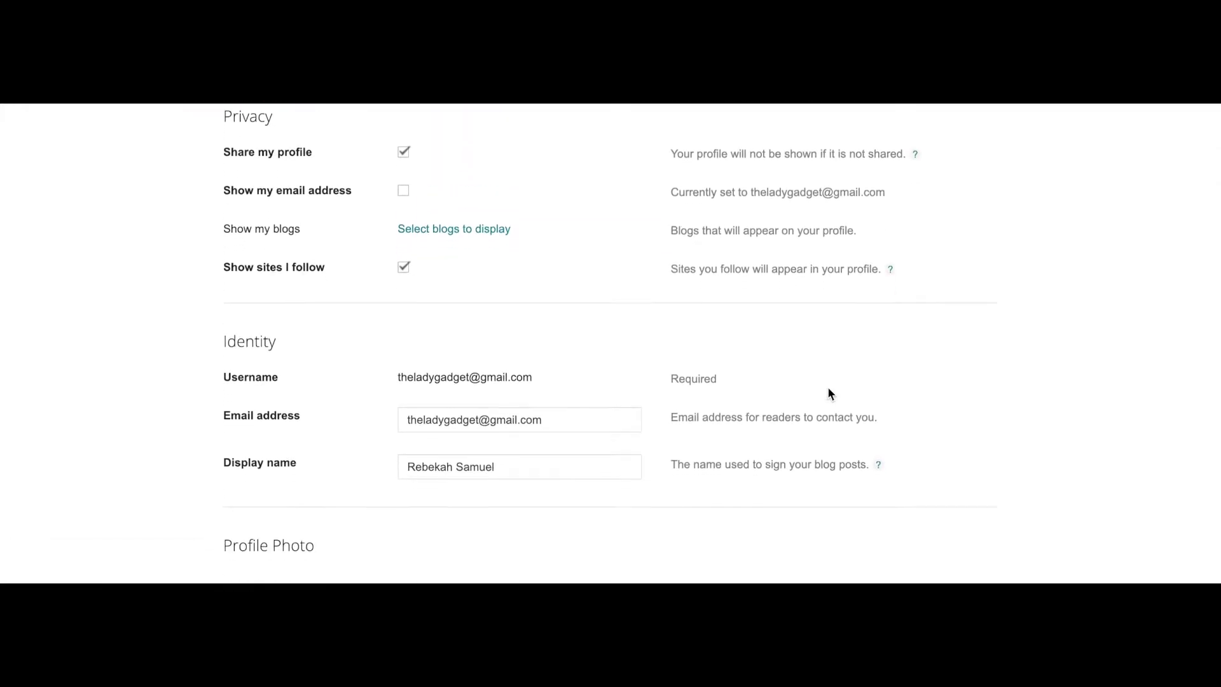
{"action": "scroll", "coordinate": [828, 389], "scroll_direction": "down", "scroll_amount": 20}
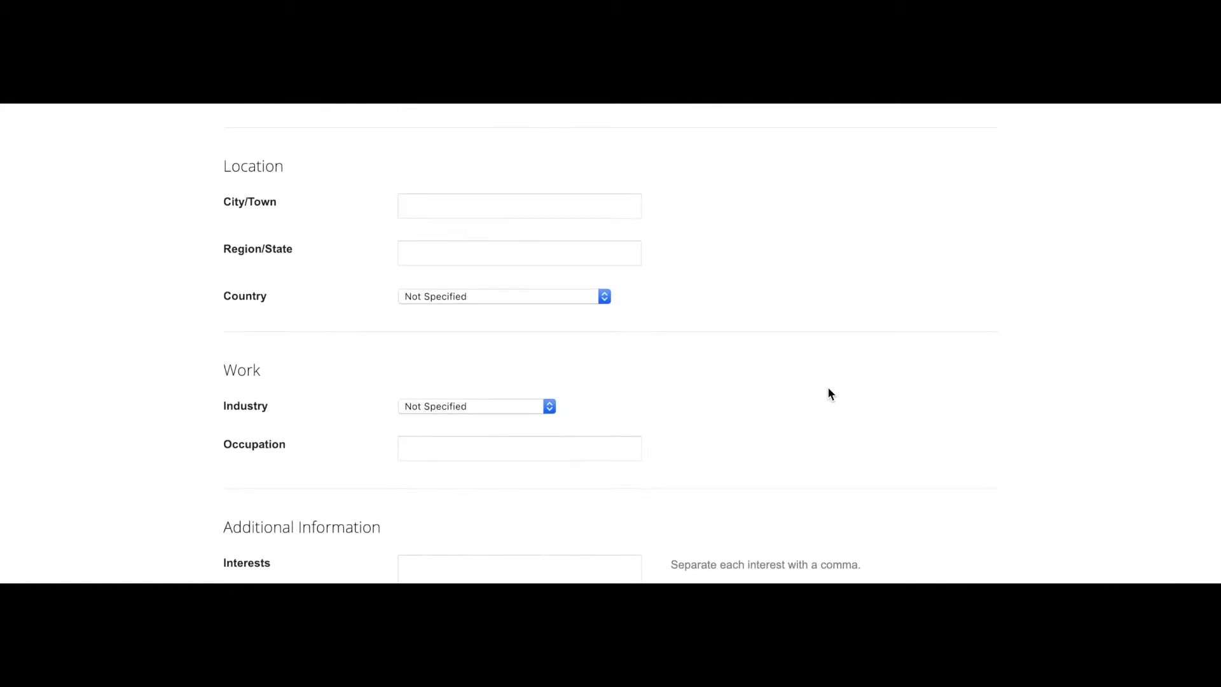
{"action": "scroll", "coordinate": [484, 328], "scroll_direction": "down", "scroll_amount": 5}
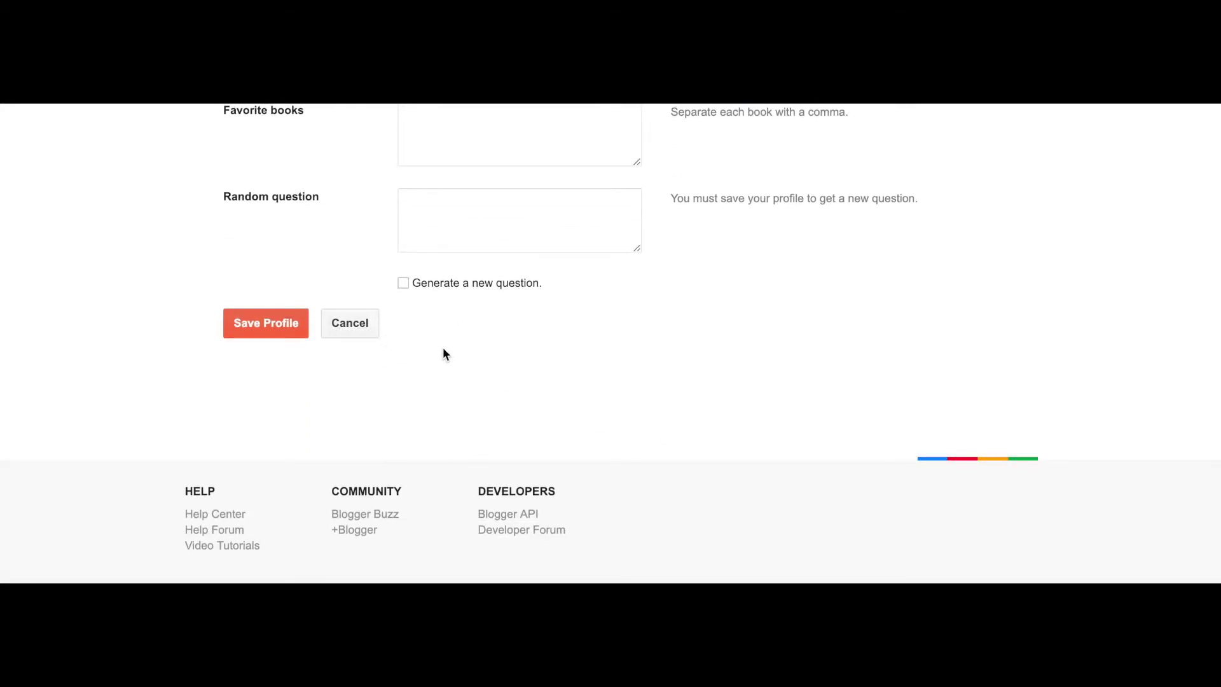
Step: Save the user profile and view the updated profile
{"action": "left_click", "coordinate": [275, 329]}
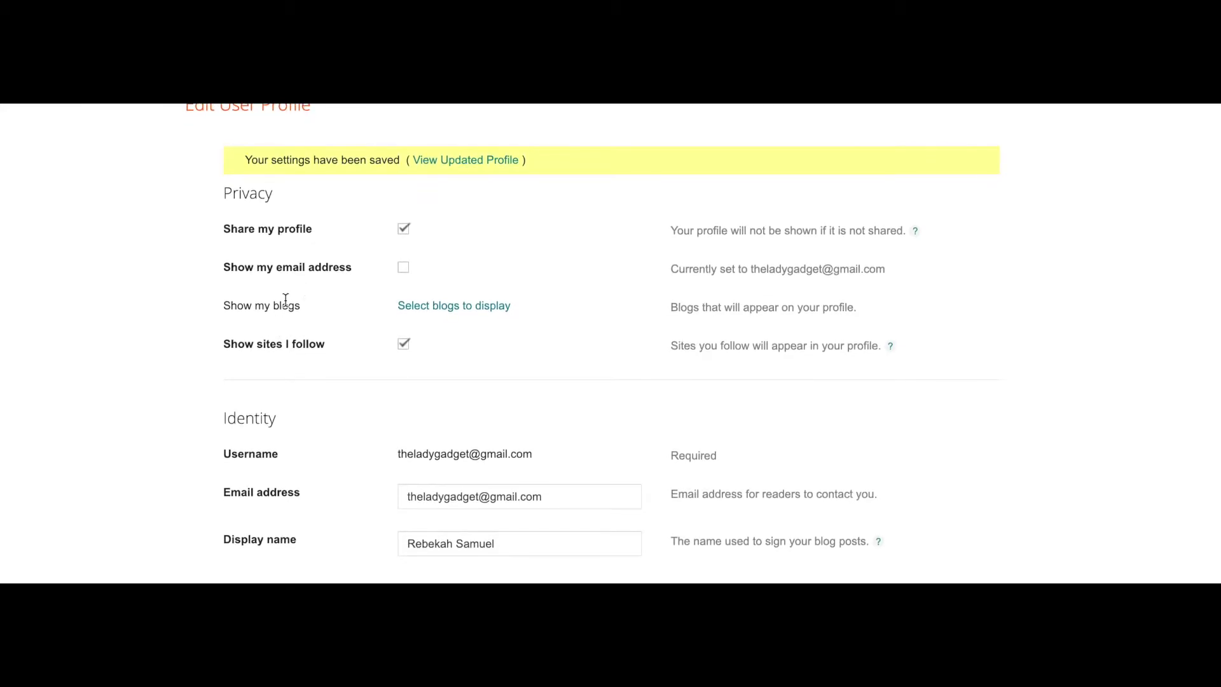
{"action": "left_click", "coordinate": [440, 160]}
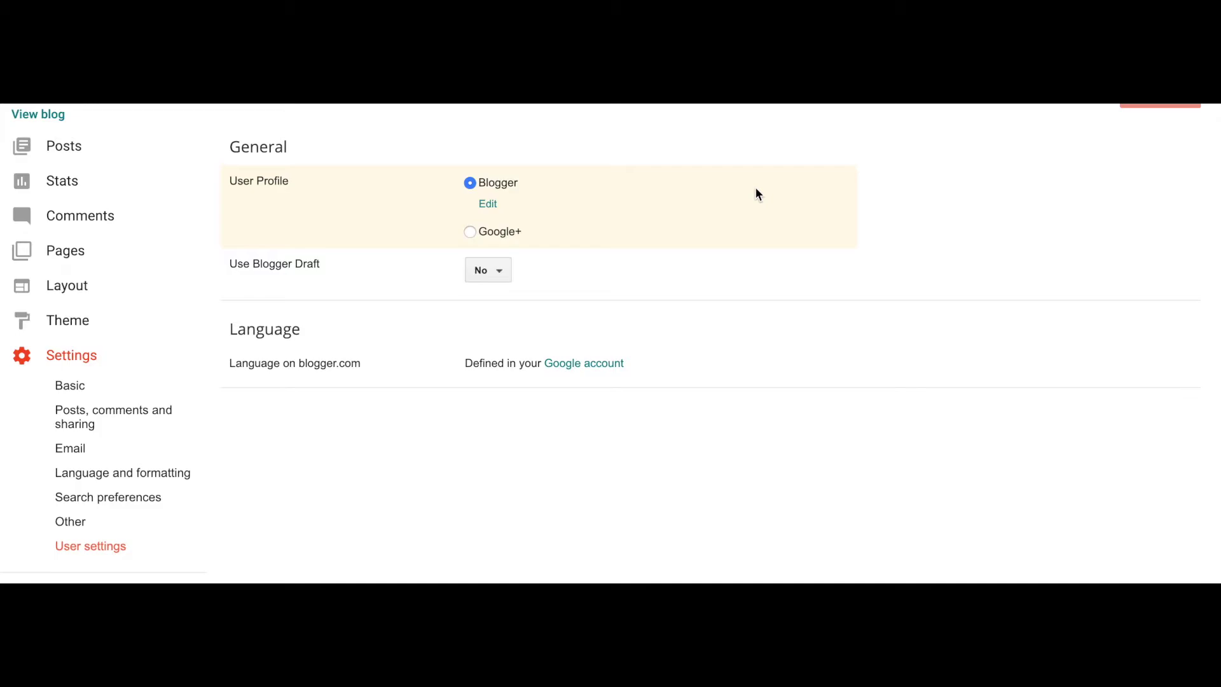
Step: Open the HTML code of the blog's live theme for editing
{"action": "left_click", "coordinate": [120, 325]}
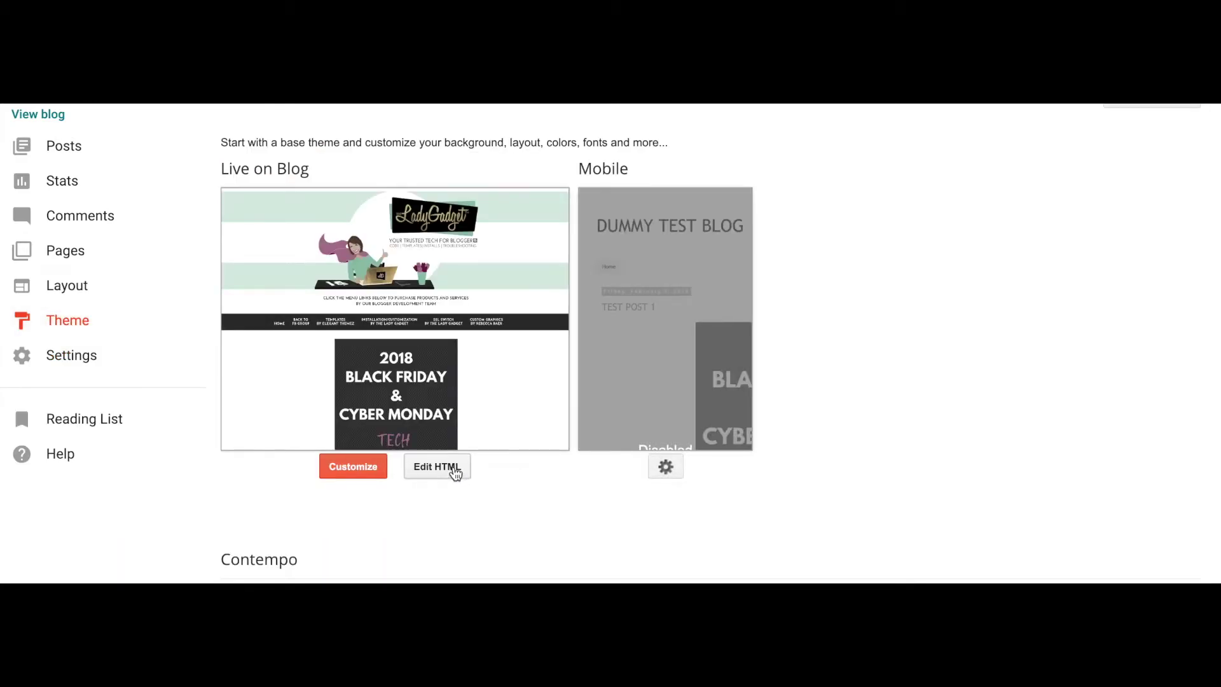
{"action": "left_click", "coordinate": [456, 468]}
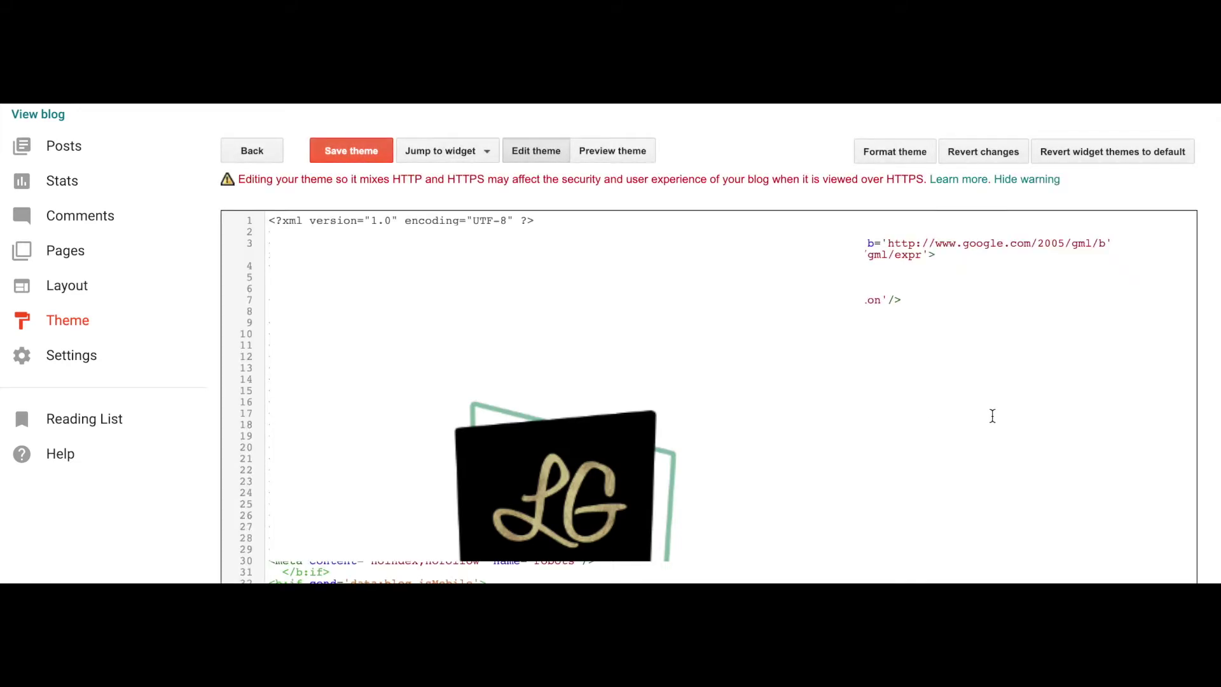
{"action": "scroll", "coordinate": [992, 416], "scroll_direction": "down", "scroll_amount": 7}
{"action": "scroll", "coordinate": [992, 416], "scroll_direction": "up", "scroll_amount": 7}
{"action": "scroll", "coordinate": [992, 368], "scroll_direction": "up", "scroll_amount": 1}
Step: Search the theme's HTML code for "sharebuttons" and look through the code around the match
{"action": "key", "text": "ctrl+f"}
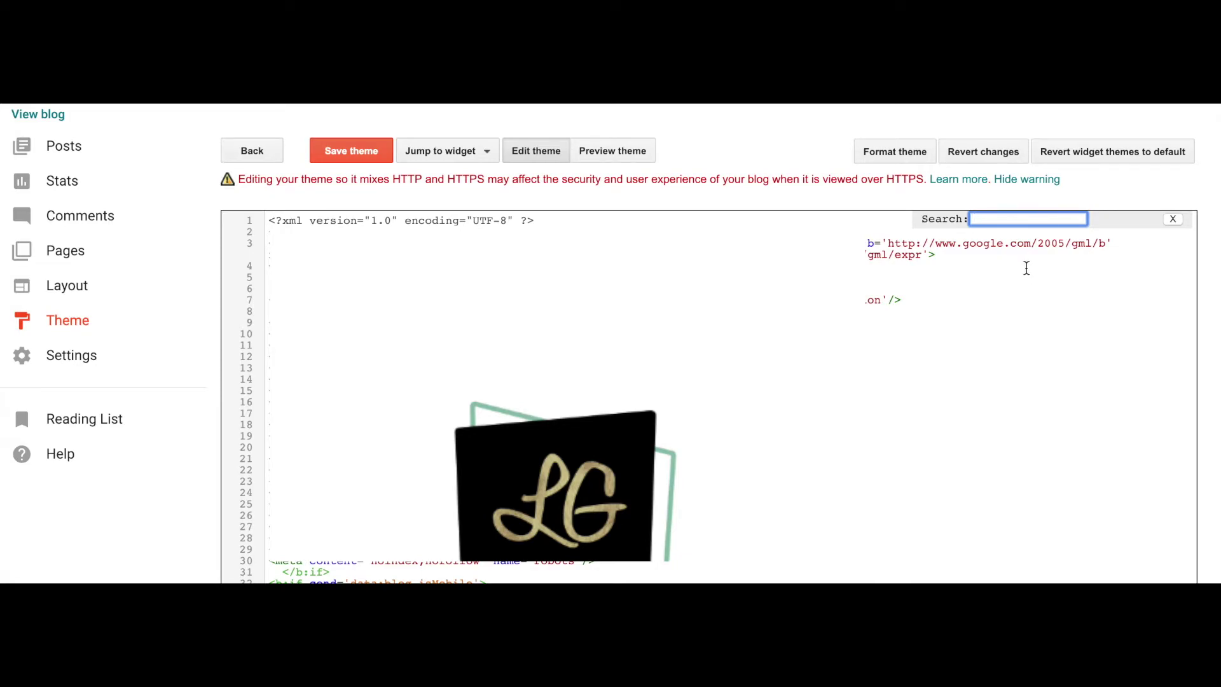
{"action": "type", "text": "sharebuttons"}
{"action": "key", "text": "Return"}
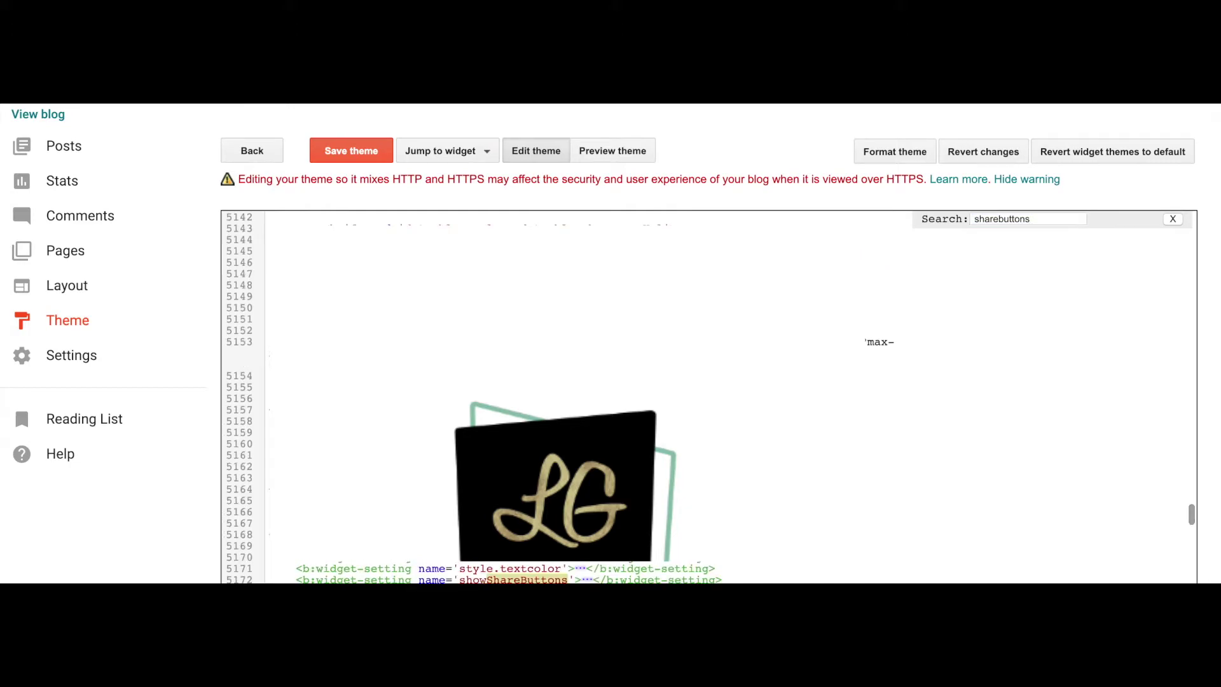
{"action": "scroll", "coordinate": [1021, 337], "scroll_direction": "down", "scroll_amount": 3}
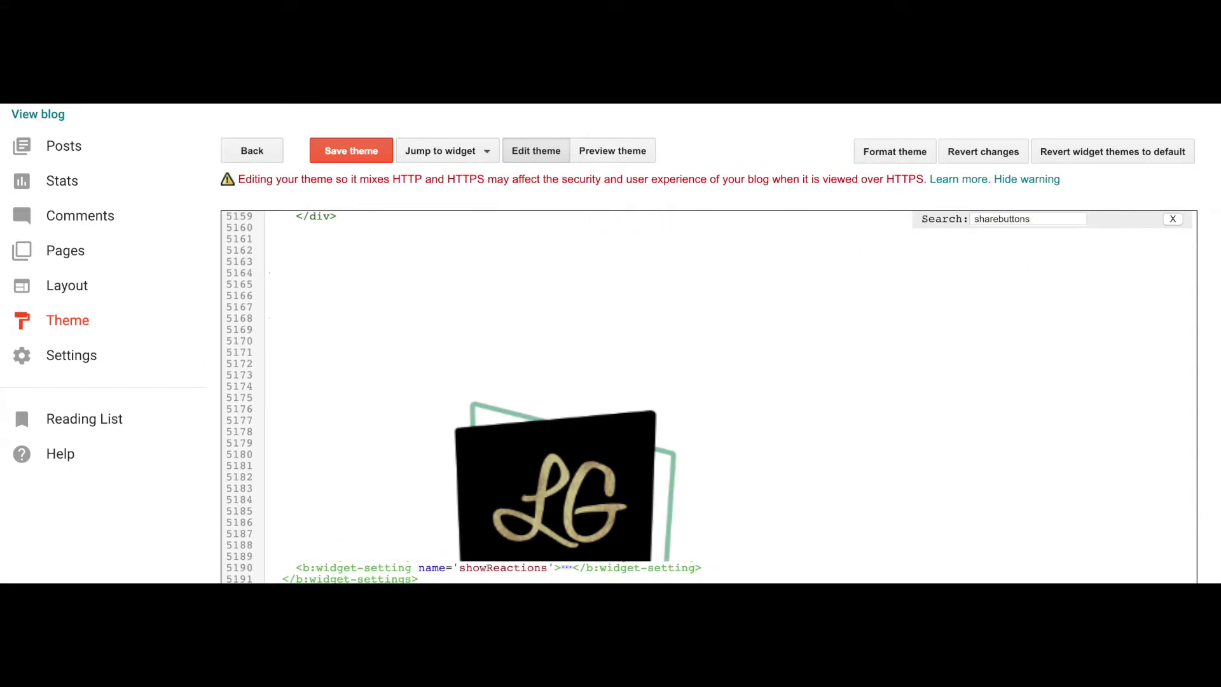
Step: Jump to the shareButtons includable in the theme code, expand it and examine its share button conditions
{"action": "left_click", "coordinate": [1066, 218]}
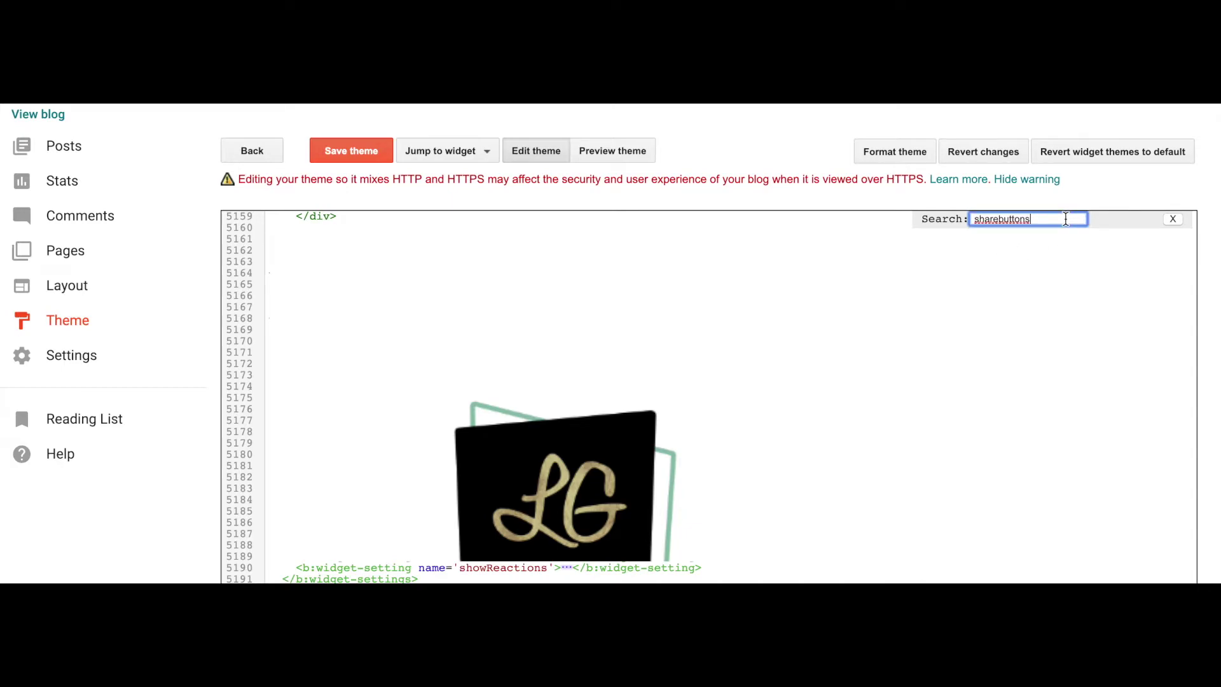
{"action": "key", "text": "Return"}
{"action": "scroll", "coordinate": [994, 334], "scroll_direction": "down", "scroll_amount": 3}
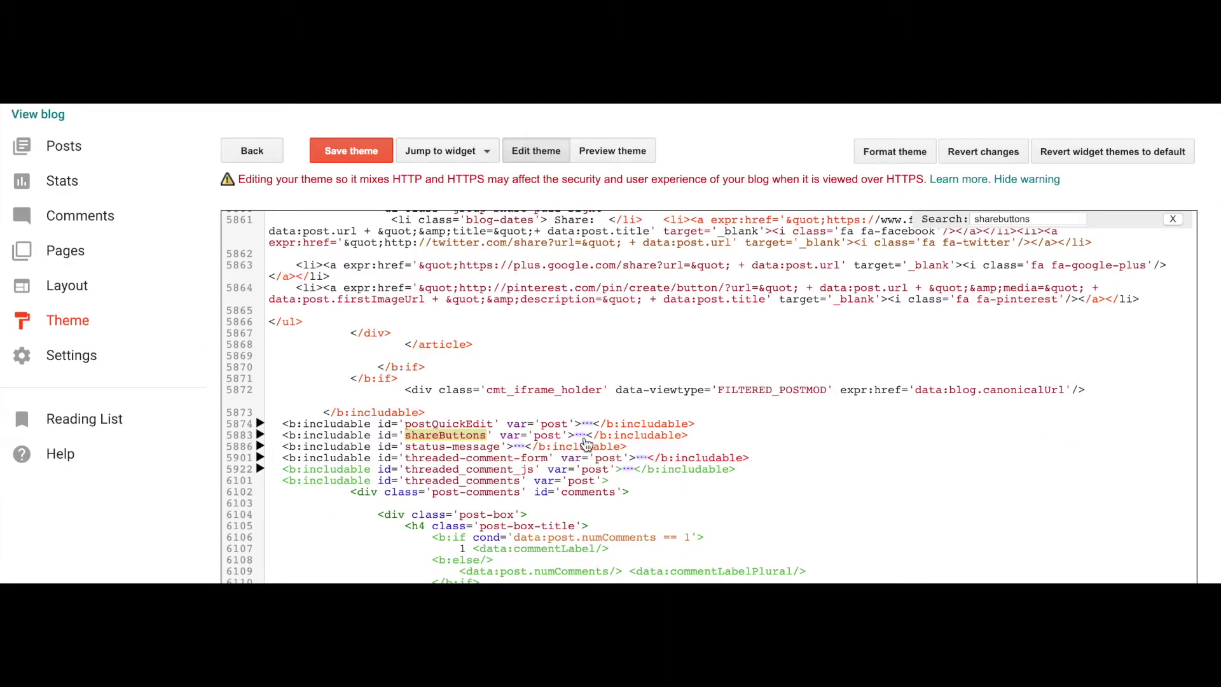
{"action": "left_click", "coordinate": [581, 438]}
{"action": "scroll", "coordinate": [640, 495], "scroll_direction": "down", "scroll_amount": 3}
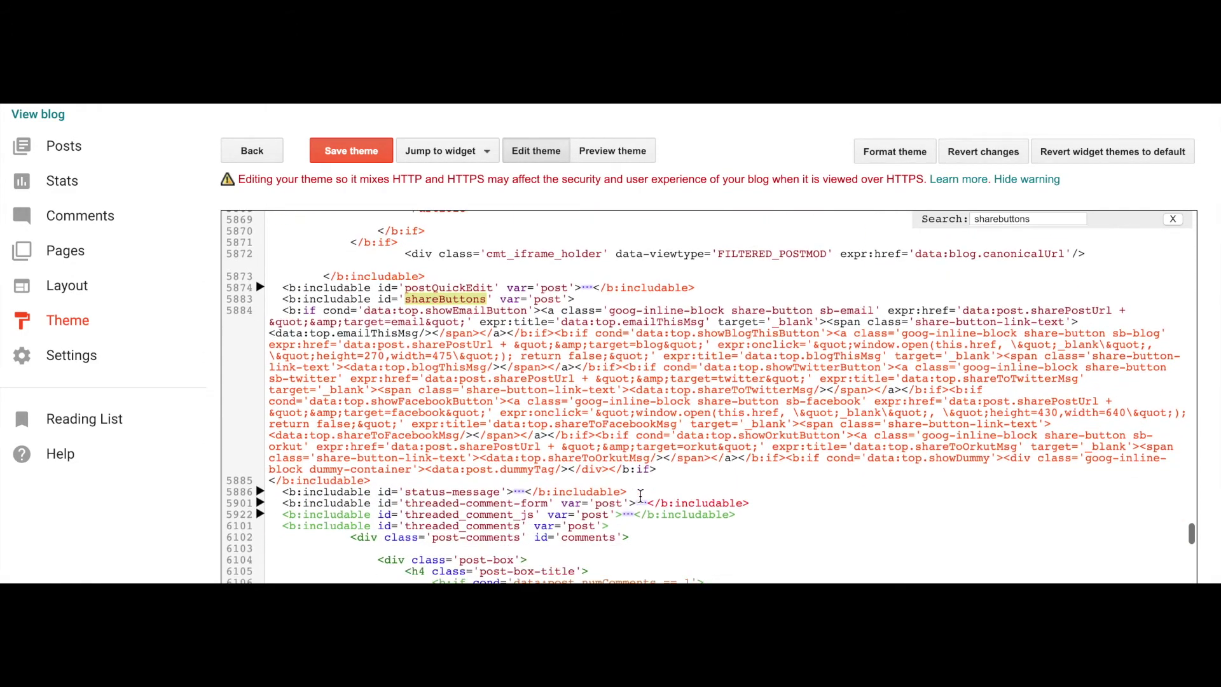
{"action": "scroll", "coordinate": [640, 495], "scroll_direction": "down", "scroll_amount": 1}
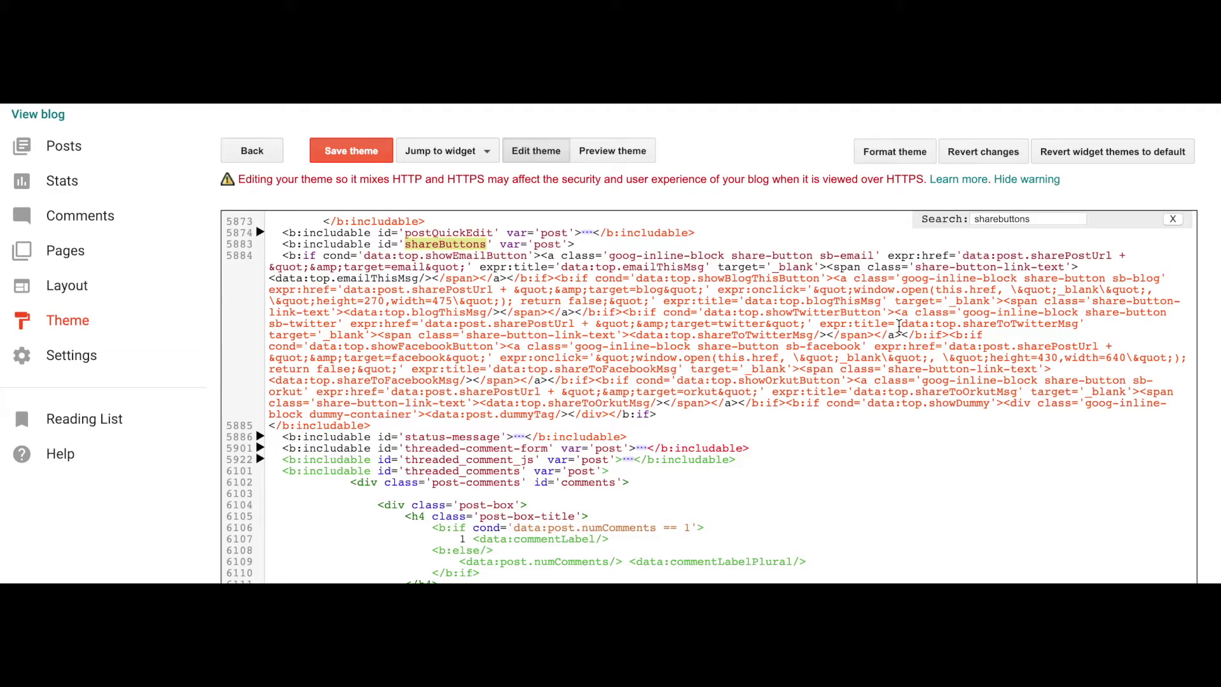
{"action": "scroll", "coordinate": [963, 496], "scroll_direction": "up", "scroll_amount": 1}
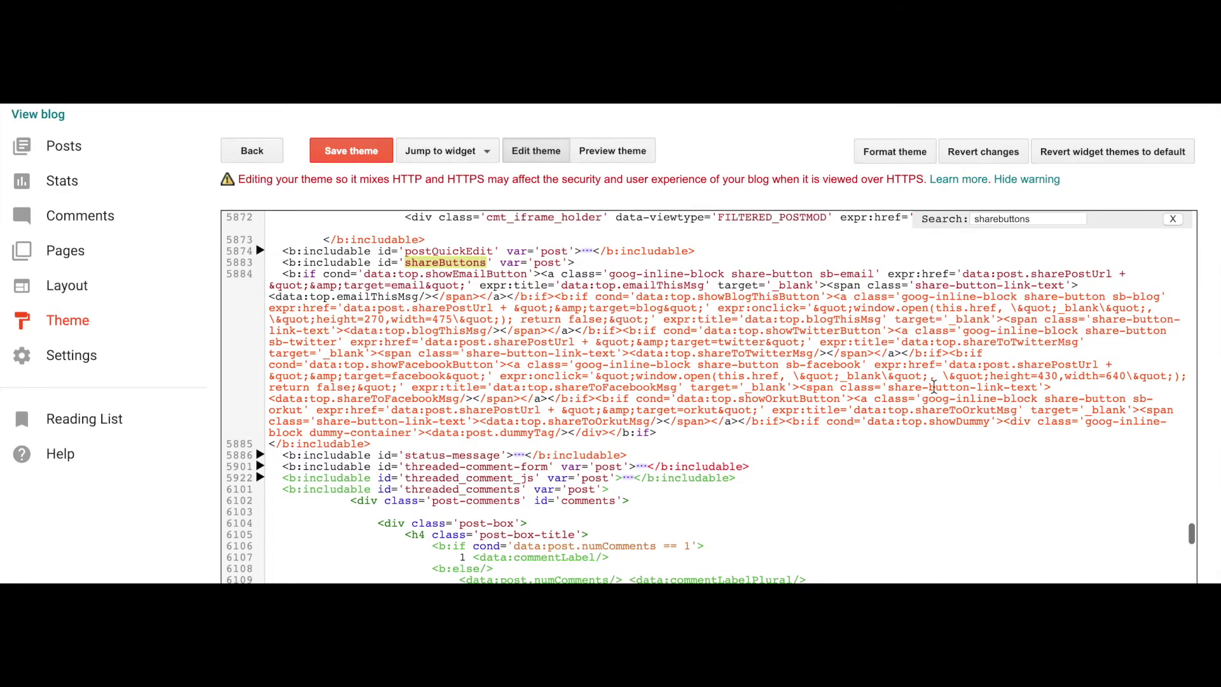
{"action": "scroll", "coordinate": [967, 274], "scroll_direction": "up", "scroll_amount": 1}
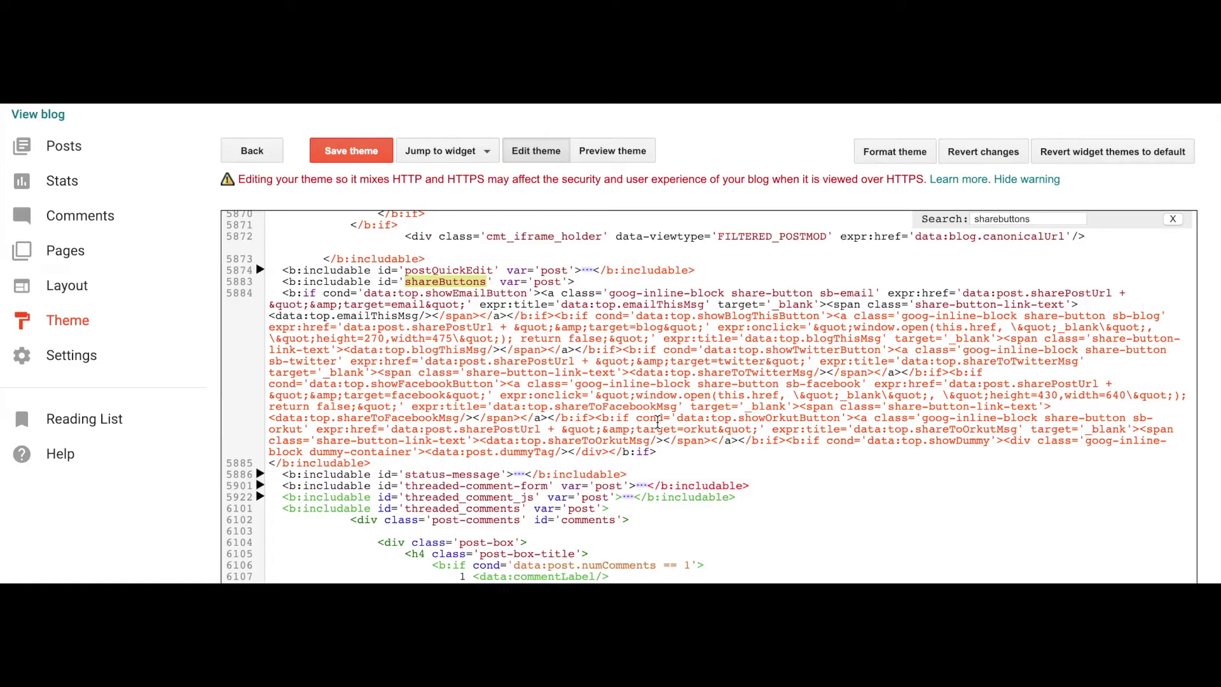
{"action": "left_click", "coordinate": [904, 466]}
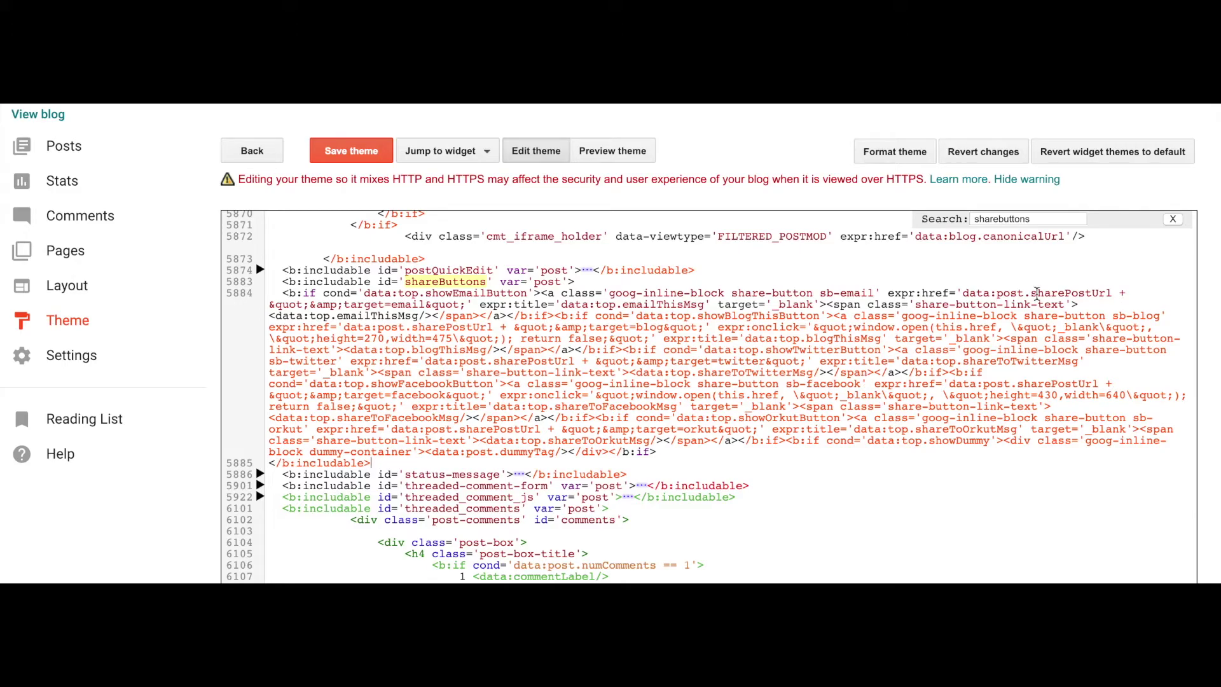
Step: Repeat the "sharebuttons" search to revisit its matches in the theme code, and close the search
{"action": "left_click", "coordinate": [1059, 218]}
{"action": "key", "text": "Return"}
{"action": "key", "text": "Return"}
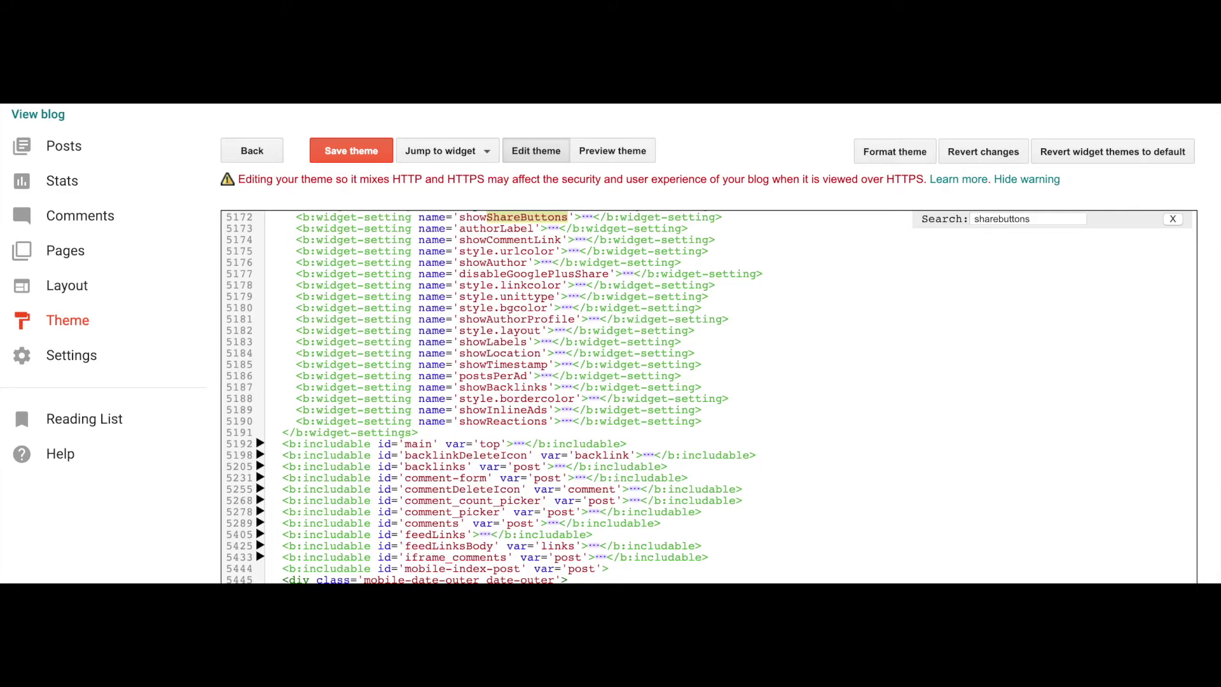
{"action": "scroll", "coordinate": [709, 394], "scroll_direction": "down", "scroll_amount": 5}
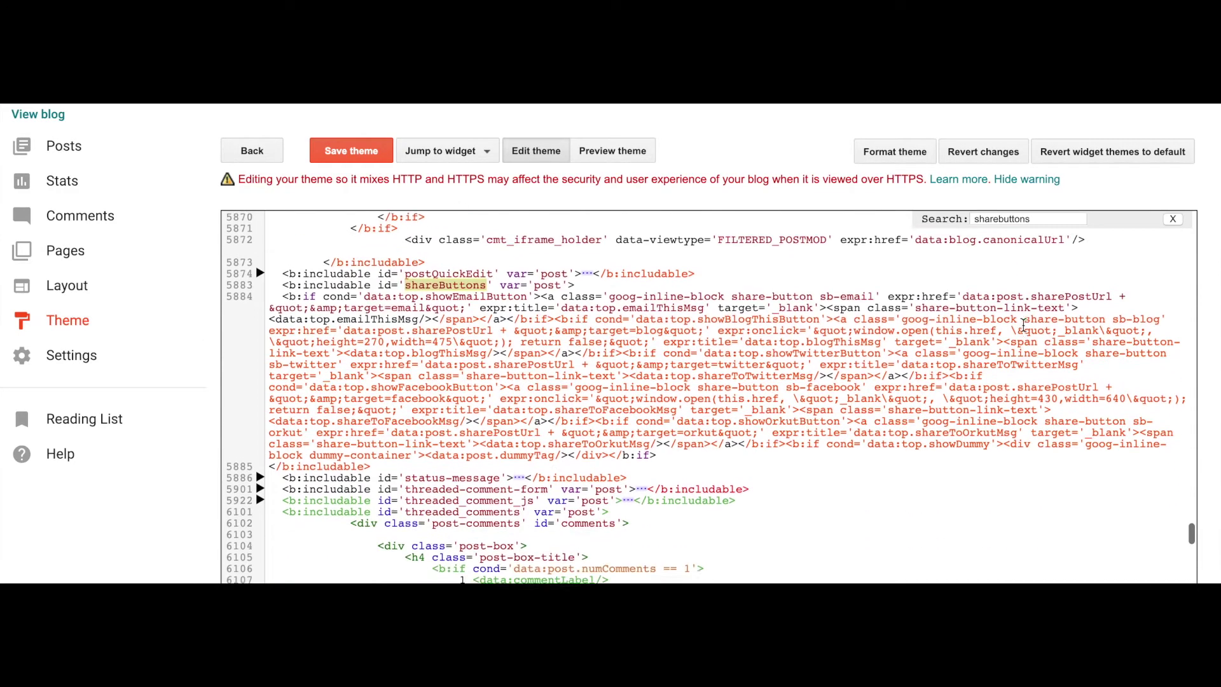
{"action": "left_click", "coordinate": [1173, 218]}
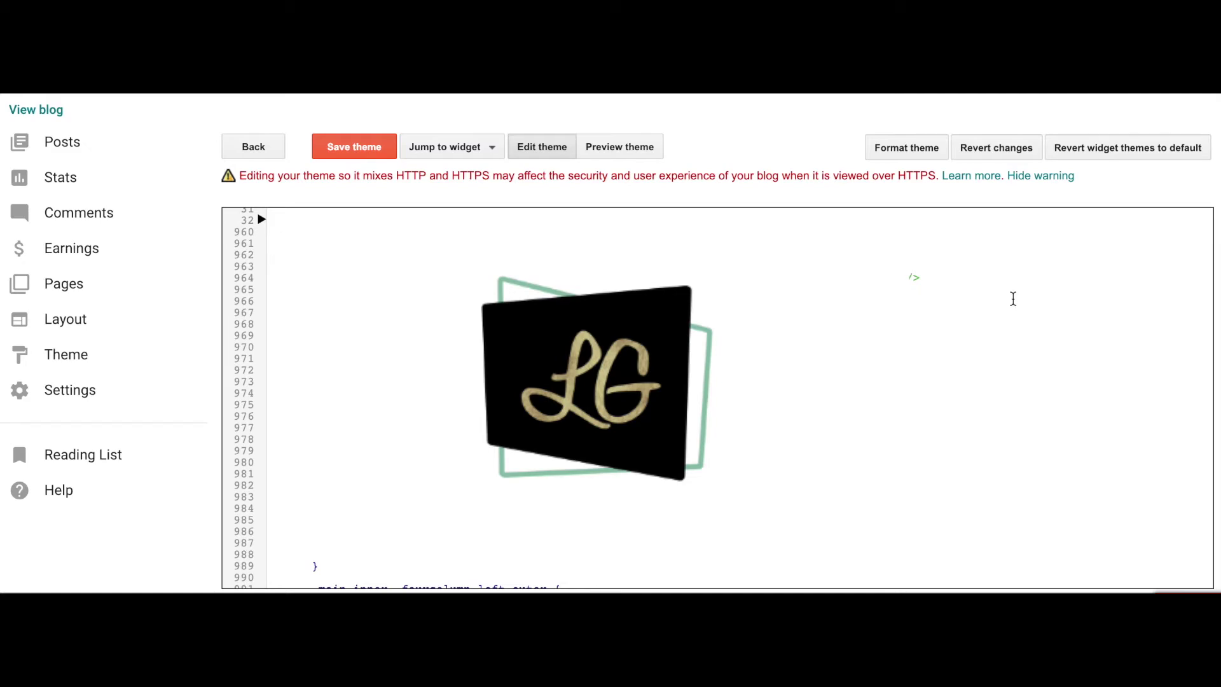
Step: Search the other blog's theme code for "sharebuttons" and expand the shareButtons includable
{"action": "key", "text": "ctrl+f"}
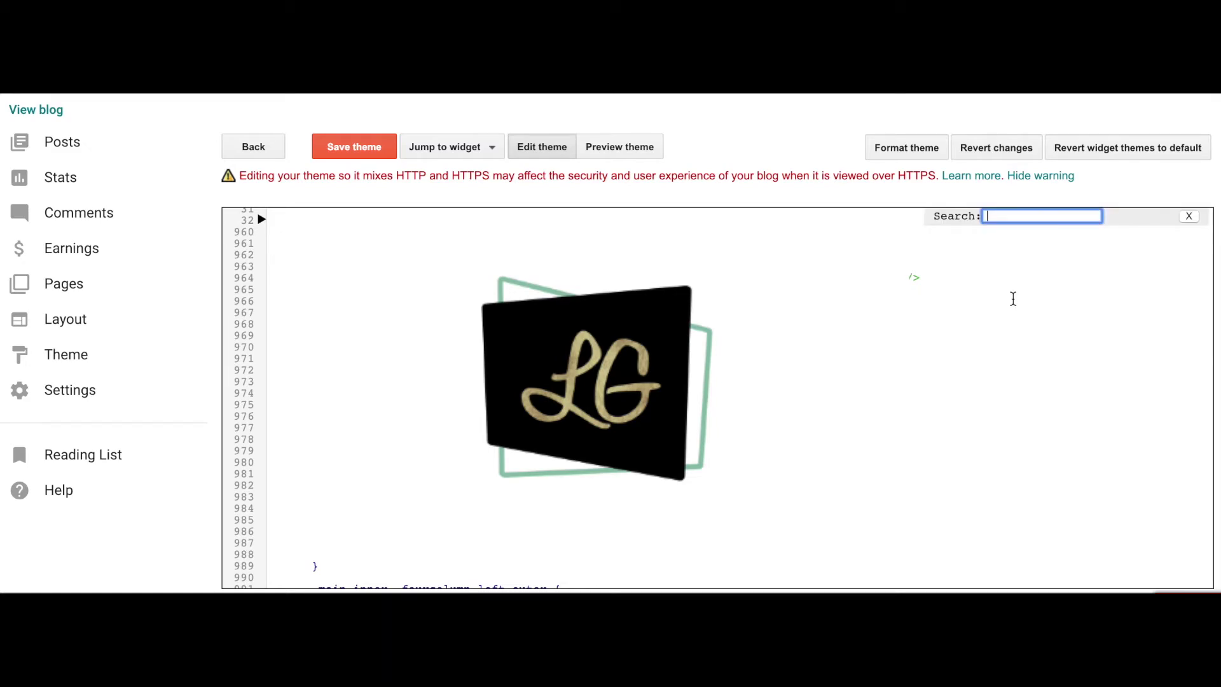
{"action": "type", "text": "sharebuttons"}
{"action": "key", "text": "Return"}
{"action": "scroll", "coordinate": [969, 369], "scroll_direction": "up", "scroll_amount": 5}
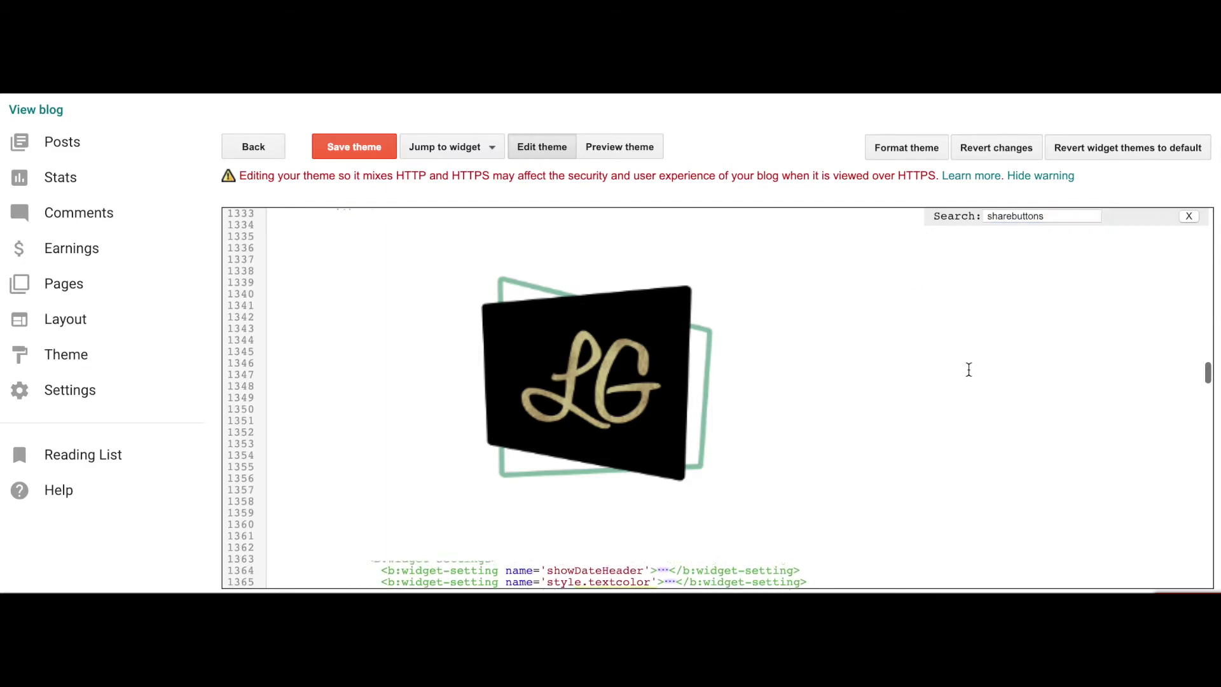
{"action": "scroll", "coordinate": [981, 362], "scroll_direction": "up", "scroll_amount": 3}
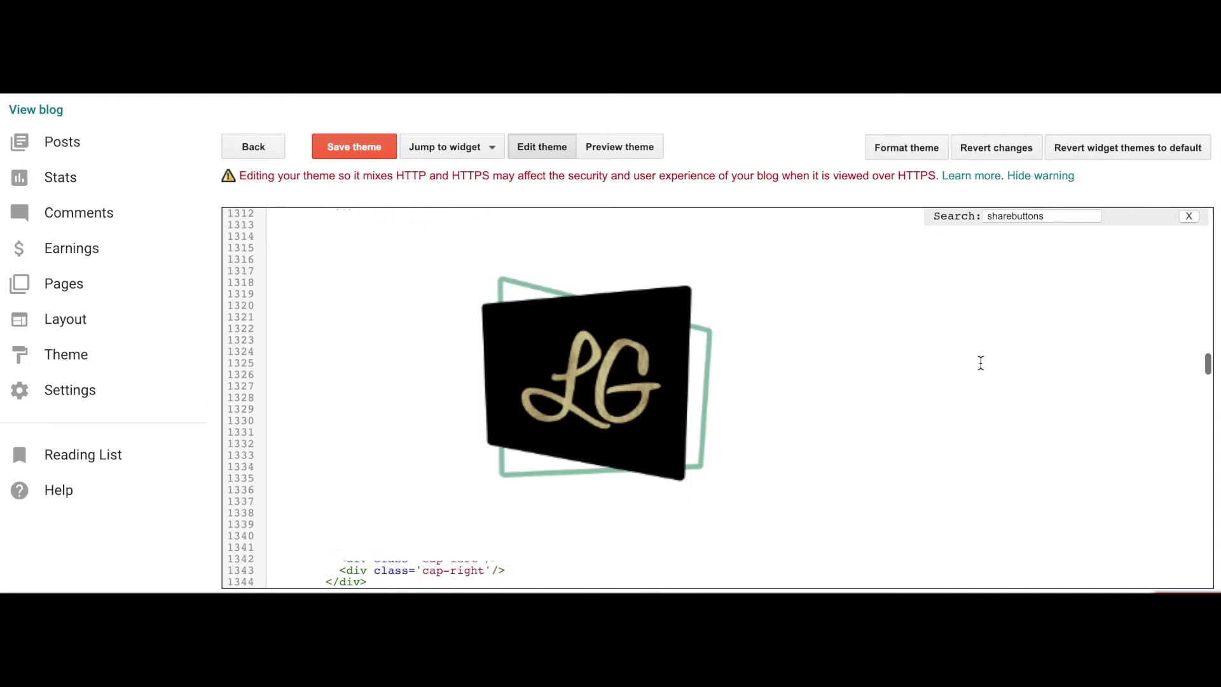
{"action": "left_click", "coordinate": [1070, 217]}
{"action": "key", "text": "Return"}
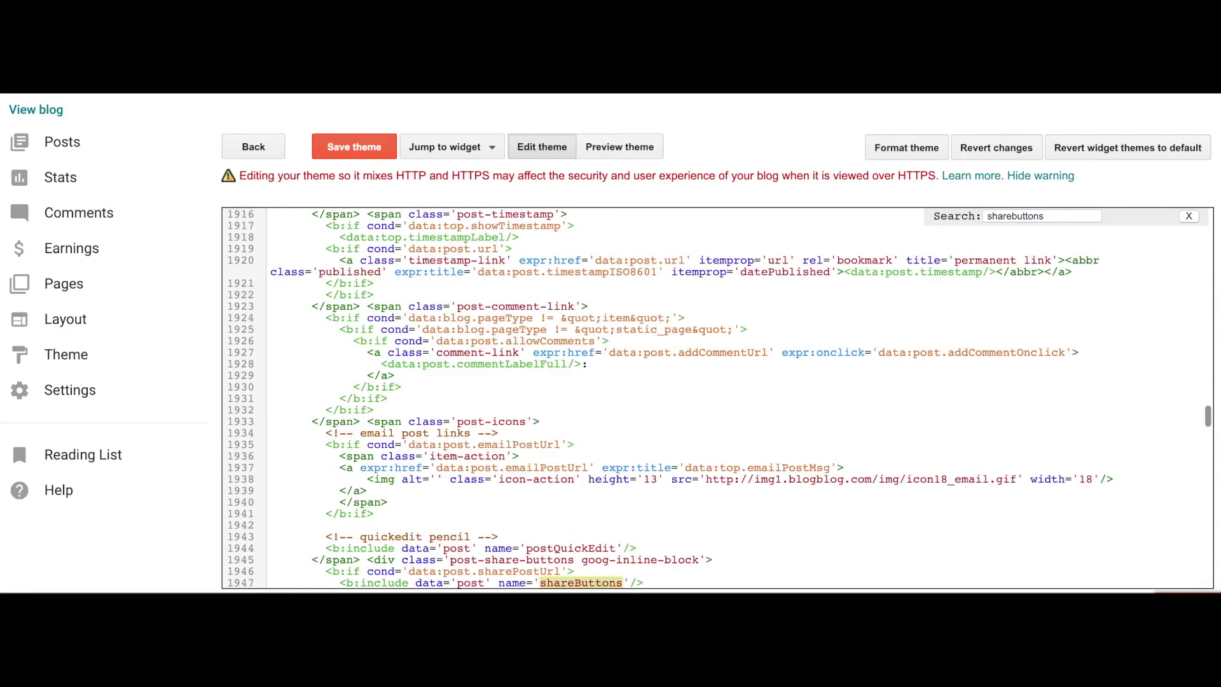
{"action": "key", "text": "Return"}
{"action": "scroll", "coordinate": [1048, 260], "scroll_direction": "down", "scroll_amount": 3}
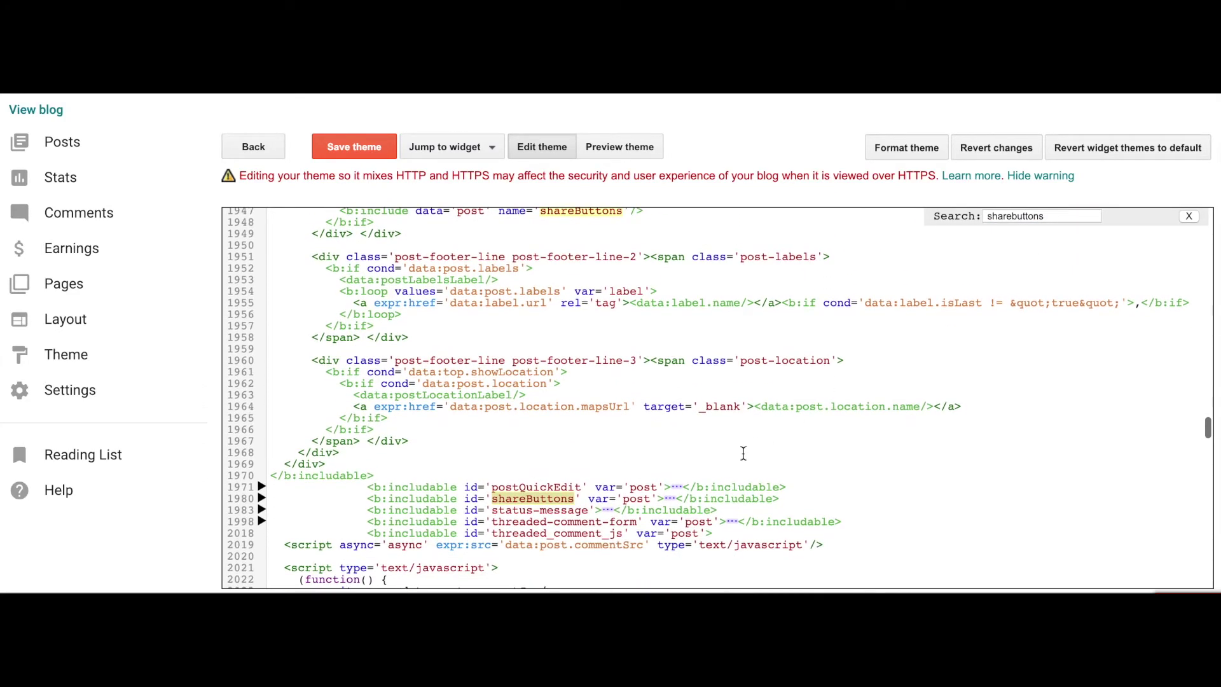
{"action": "left_click", "coordinate": [670, 500]}
{"action": "scroll", "coordinate": [733, 457], "scroll_direction": "down", "scroll_amount": 5}
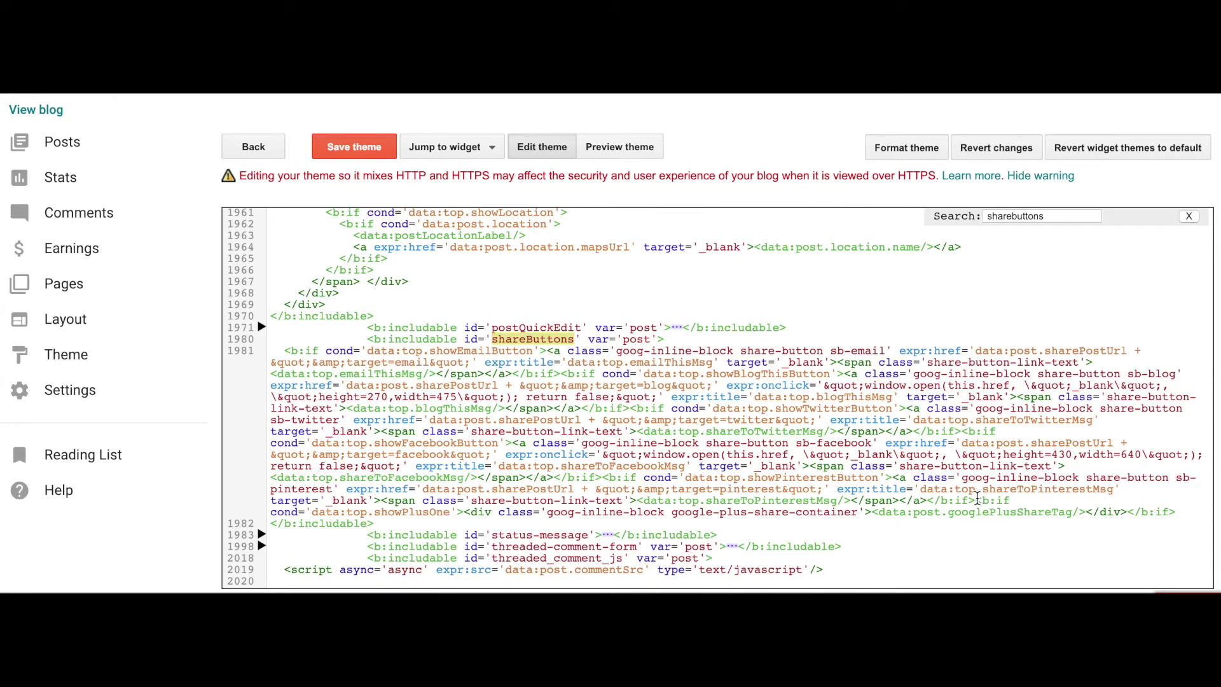
Step: Delete the showPlusOne condition with its google-plus-share-container code from the shareButtons includable and save the theme
{"action": "left_click_drag", "start_coordinate": [977, 498], "coordinate": [1185, 506]}
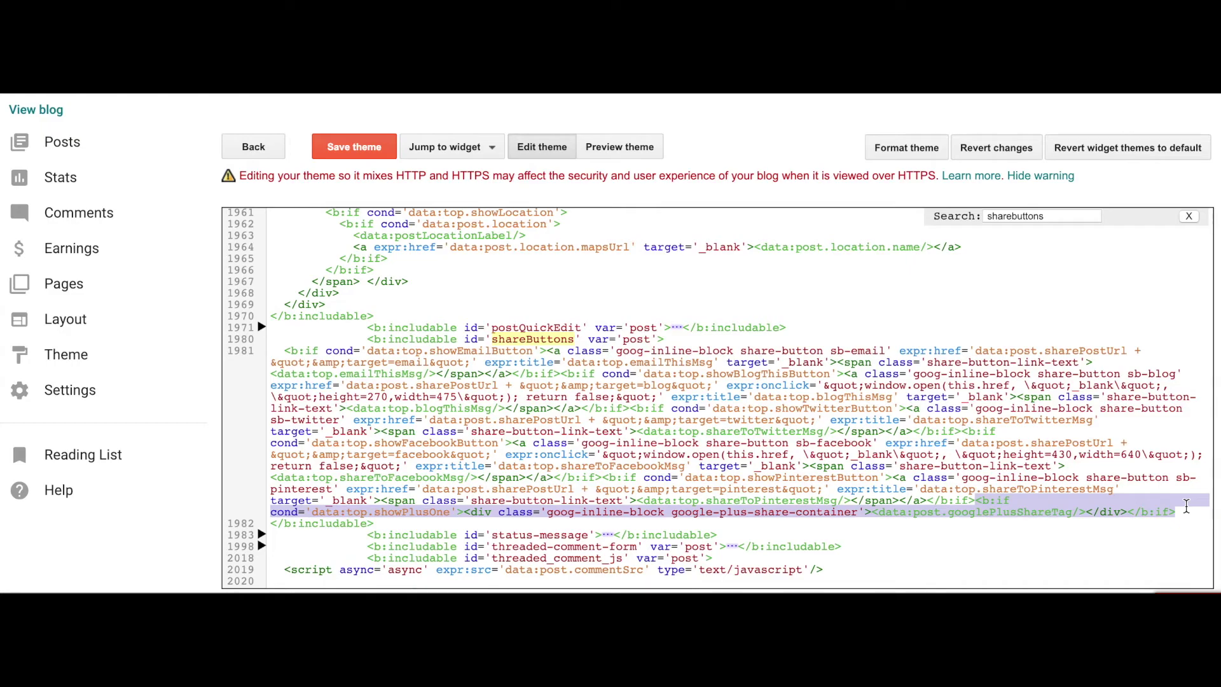
{"action": "key", "text": "BackSpace"}
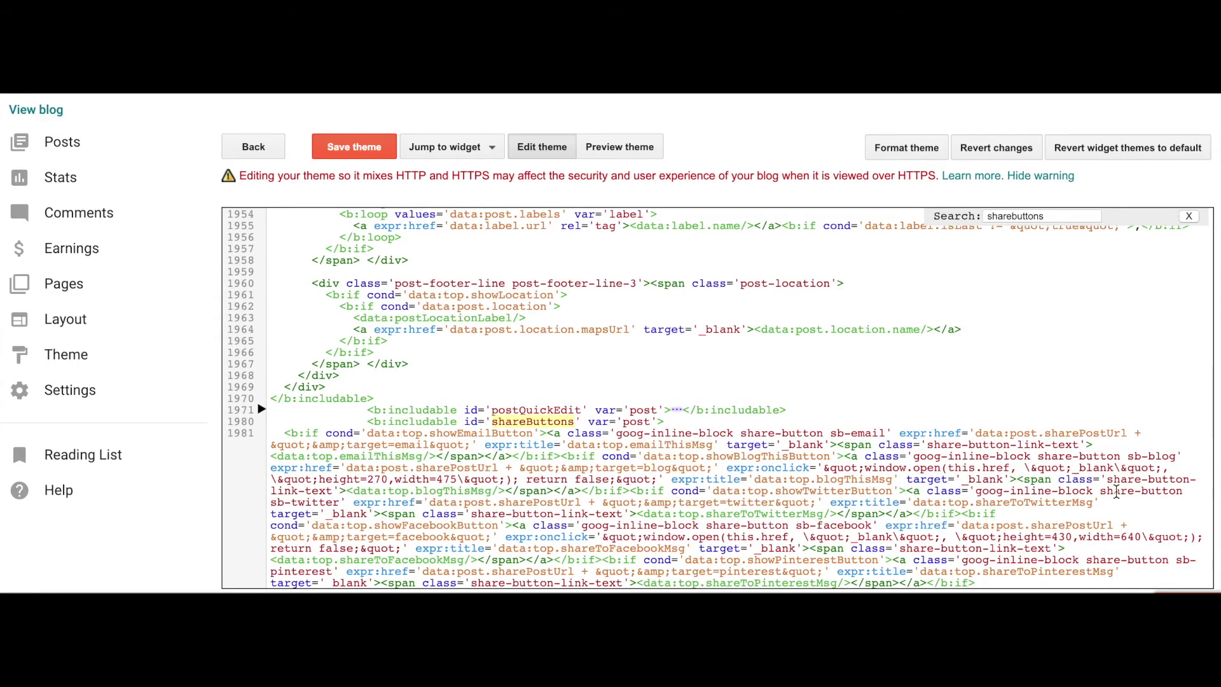
{"action": "scroll", "coordinate": [1116, 492], "scroll_direction": "down", "scroll_amount": 1}
{"action": "scroll", "coordinate": [1115, 491], "scroll_direction": "down", "scroll_amount": 1}
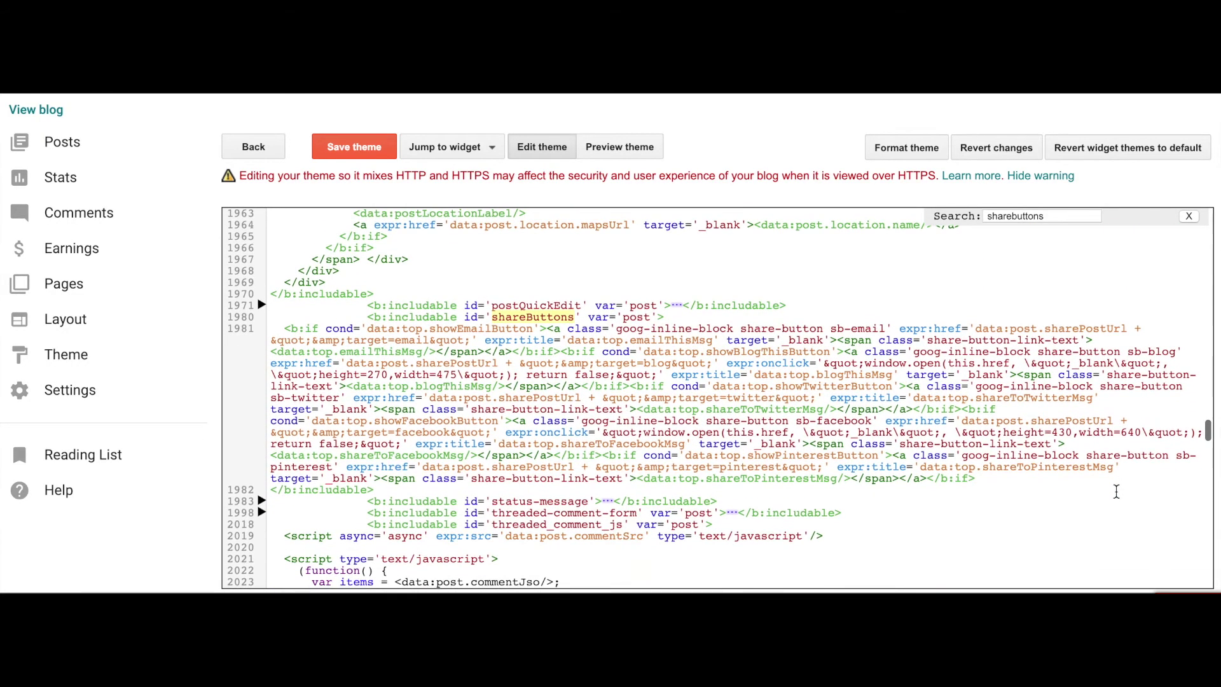
{"action": "left_click", "coordinate": [356, 151]}
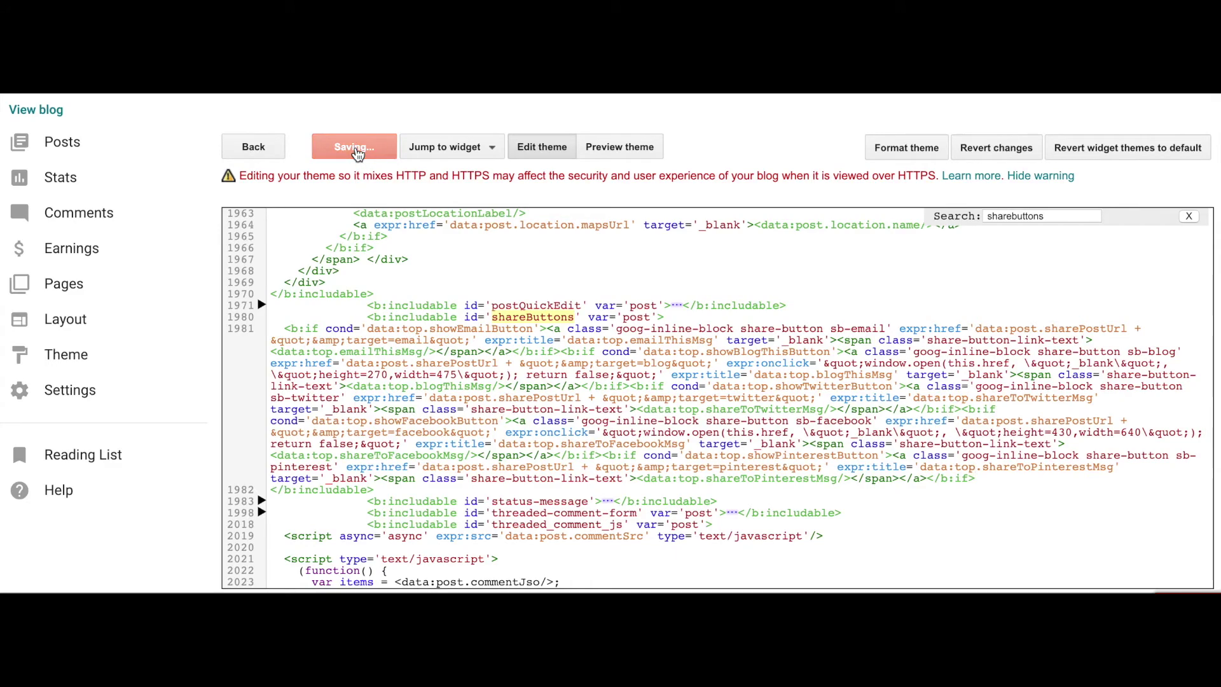
Step: Replace the theme code search term with "google+" and "googleplus", clear it, and look over the code around the shareButtons includable
{"action": "left_click_drag", "start_coordinate": [1050, 215], "coordinate": [943, 210]}
{"action": "type", "text": "google+"}
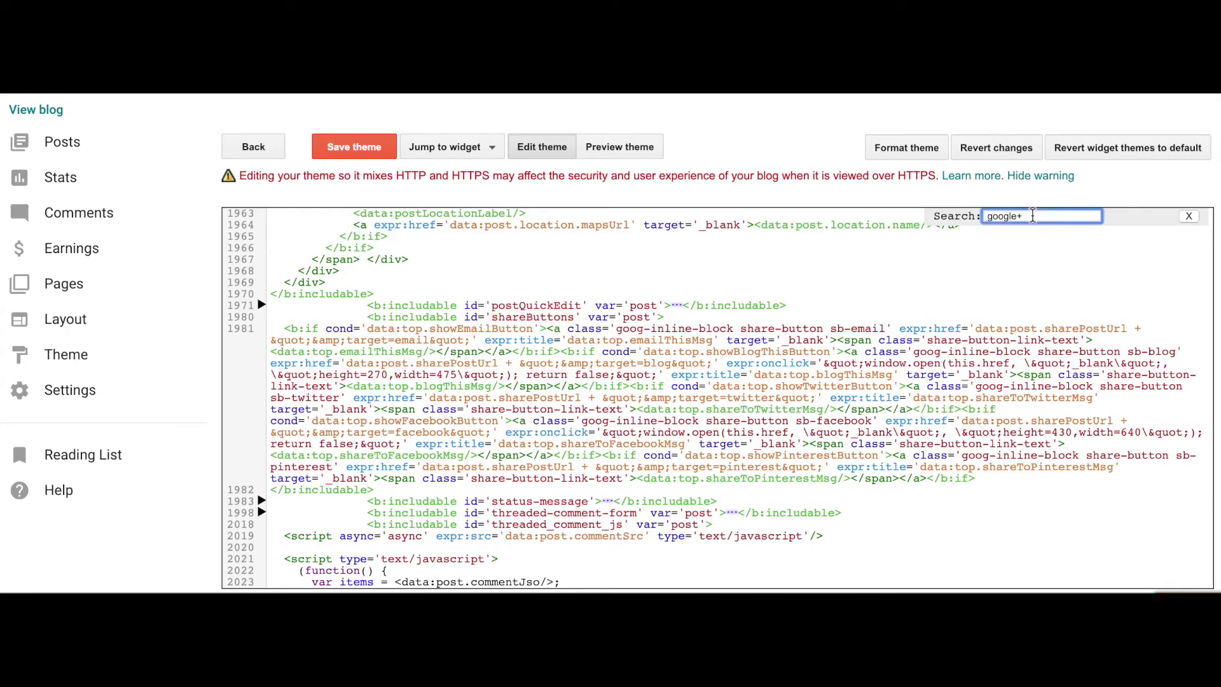
{"action": "key", "text": "BackSpace"}
{"action": "type", "text": "plus"}
{"action": "left_click", "coordinate": [1070, 216]}
{"action": "key", "text": "BackSpace"}
{"action": "key", "text": "BackSpace"}
{"action": "key", "text": "BackSpace"}
{"action": "key", "text": "BackSpace"}
{"action": "key", "text": "BackSpace"}
{"action": "key", "text": "BackSpace"}
{"action": "key", "text": "BackSpace"}
{"action": "key", "text": "BackSpace"}
{"action": "key", "text": "BackSpace"}
{"action": "key", "text": "BackSpace"}
{"action": "key", "text": "BackSpace"}
{"action": "scroll", "coordinate": [940, 305], "scroll_direction": "down", "scroll_amount": 1}
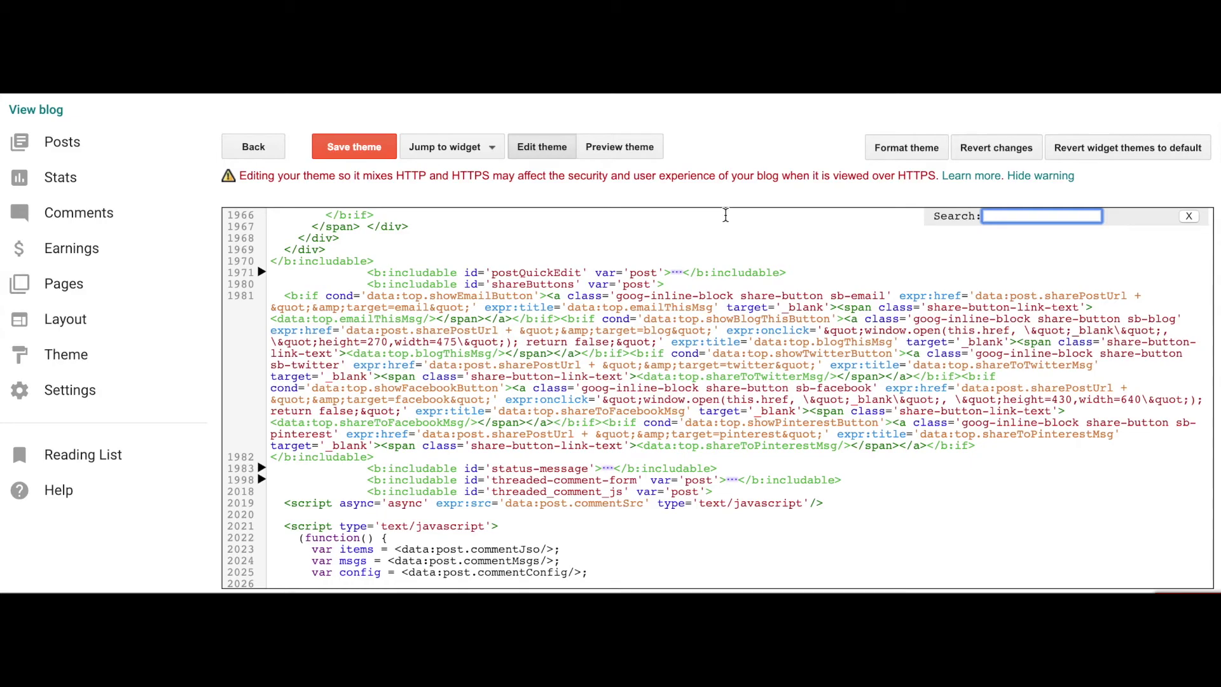
{"action": "scroll", "coordinate": [725, 216], "scroll_direction": "down", "scroll_amount": 1}
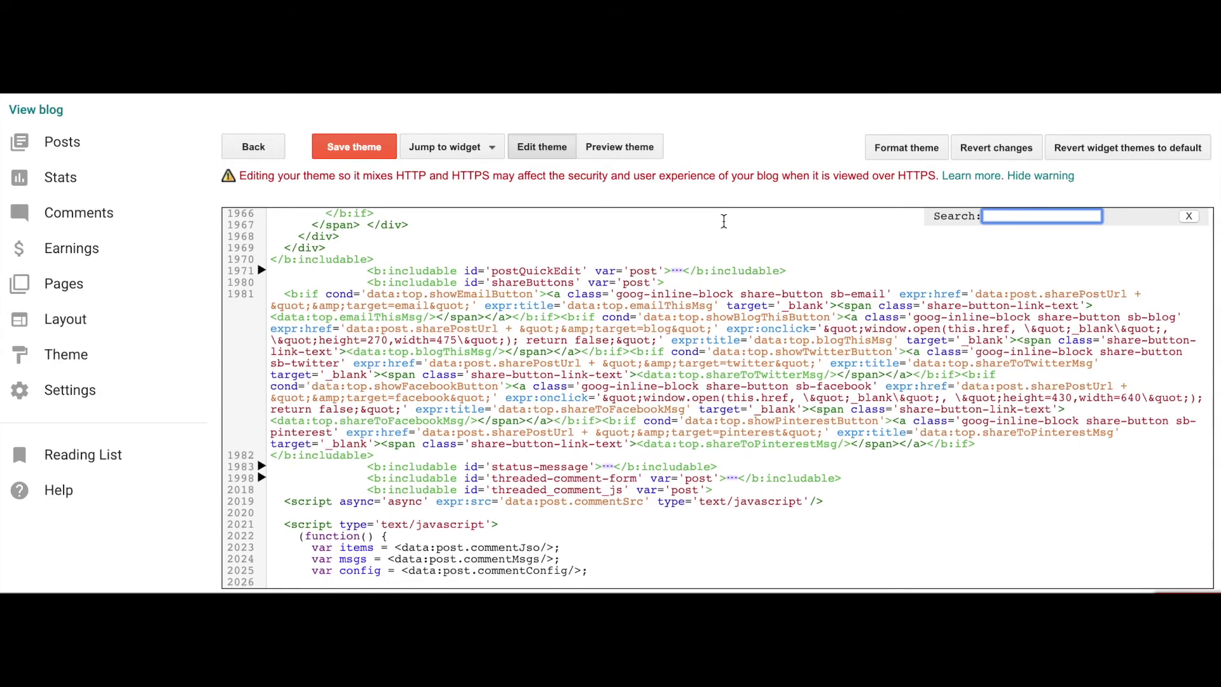